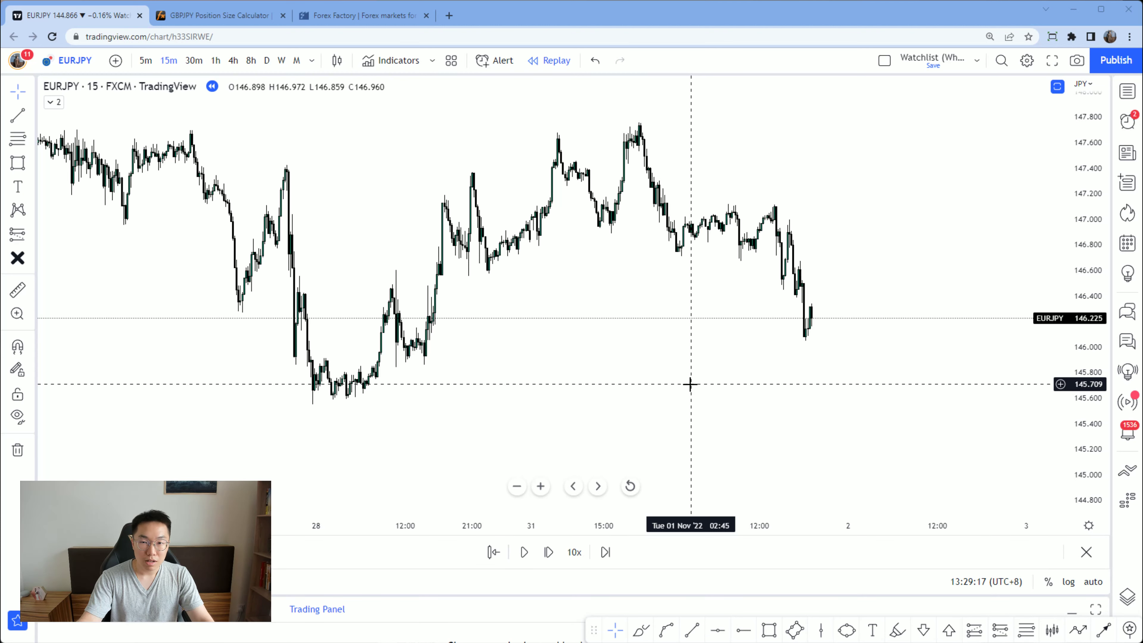
Circle the rally from the 28 October lows to the 31 October high with the Brush, and sketch a zigzag rise from the current price
scroll(845, 253, up, 2)
scroll(781, 341, down, 5)
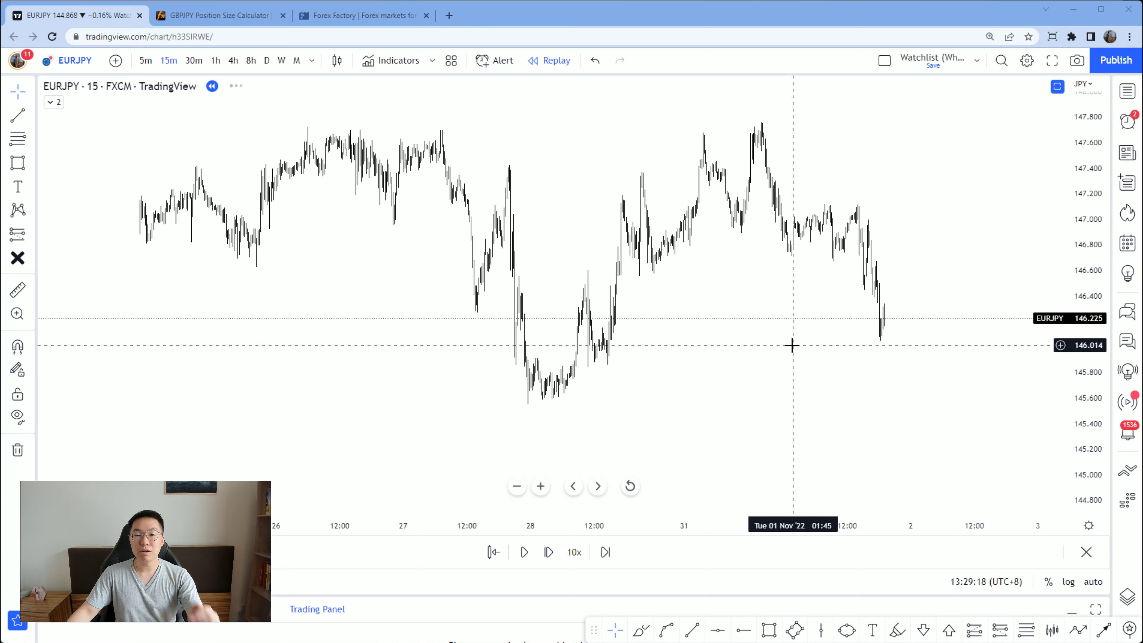
scroll(785, 348, up, 3)
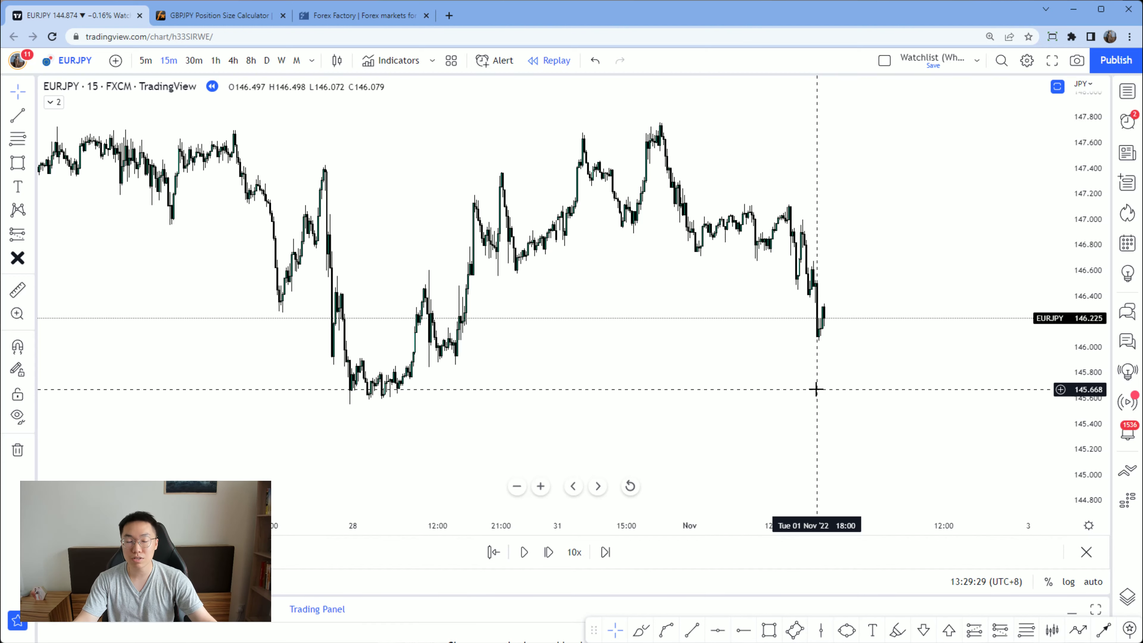
click(641, 630)
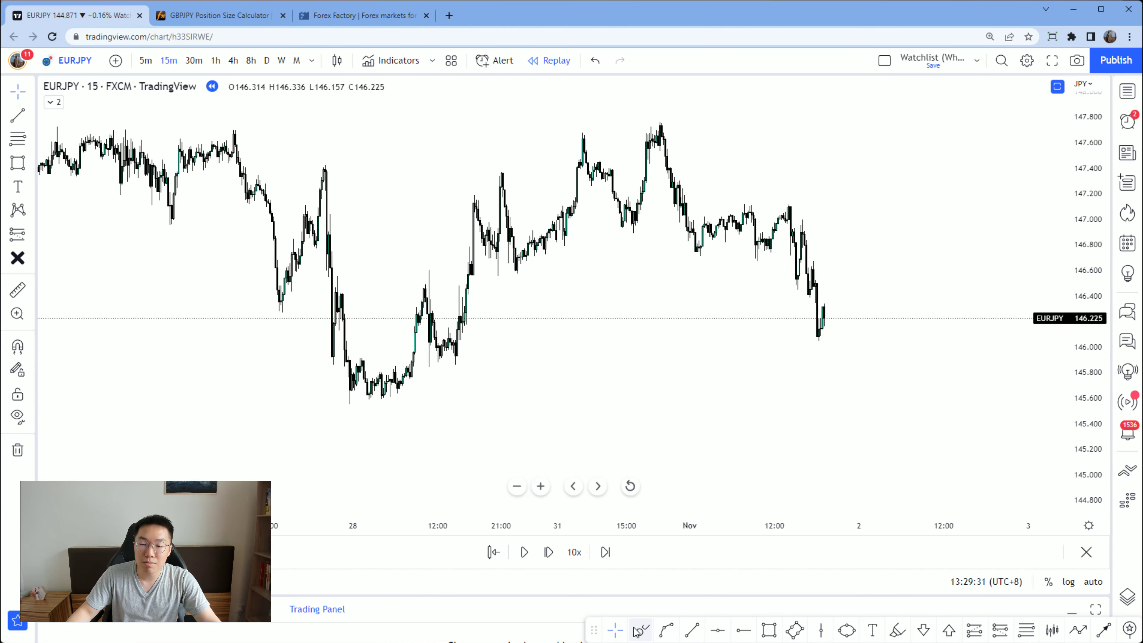
mouse_move(431, 386)
mouse_down()
mouse_move(660, 141)
mouse_move(430, 198)
mouse_move(367, 361)
mouse_move(423, 395)
mouse_move(448, 391)
mouse_up()
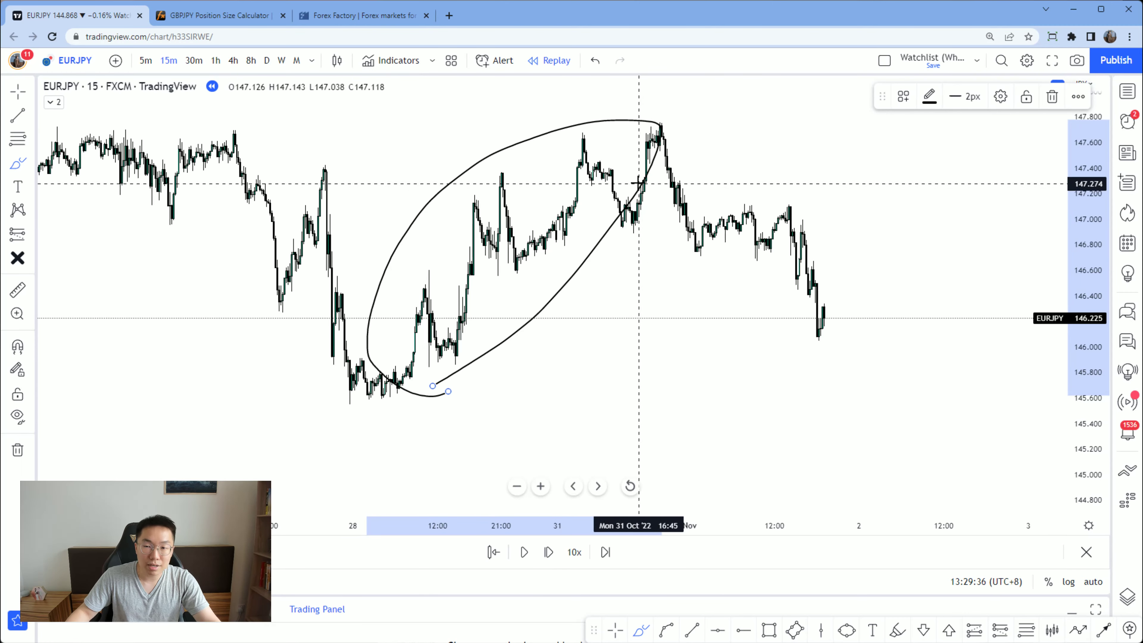
mouse_move(838, 309)
mouse_down()
mouse_move(865, 184)
mouse_move(906, 137)
mouse_move(919, 156)
mouse_up()
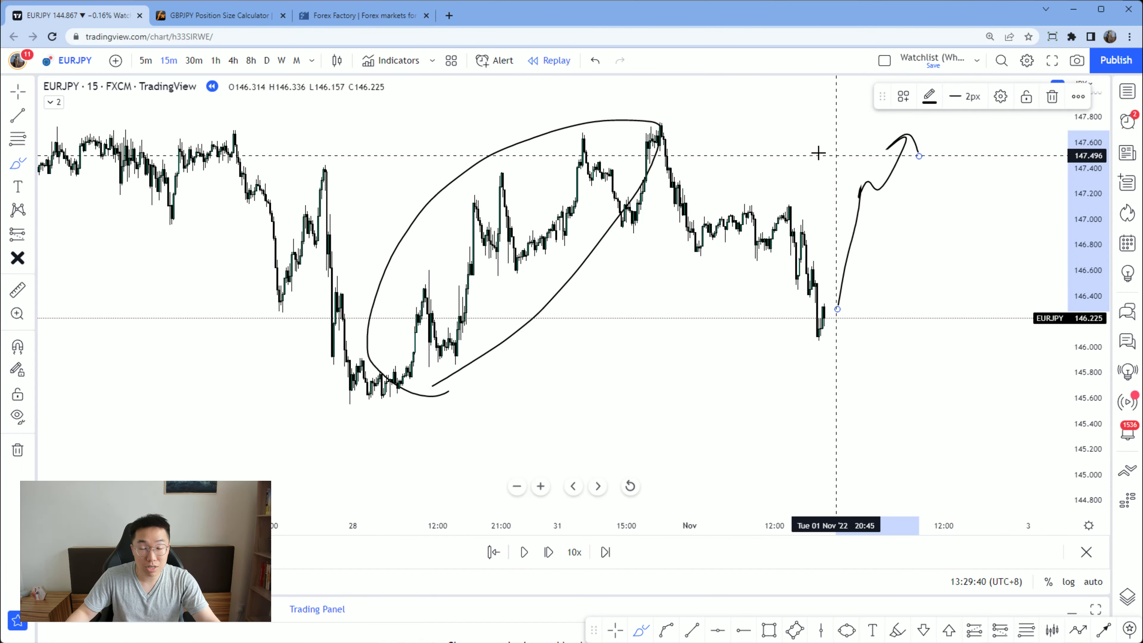
Undo the brushed circle and the projected rise
click(597, 60)
click(597, 60)
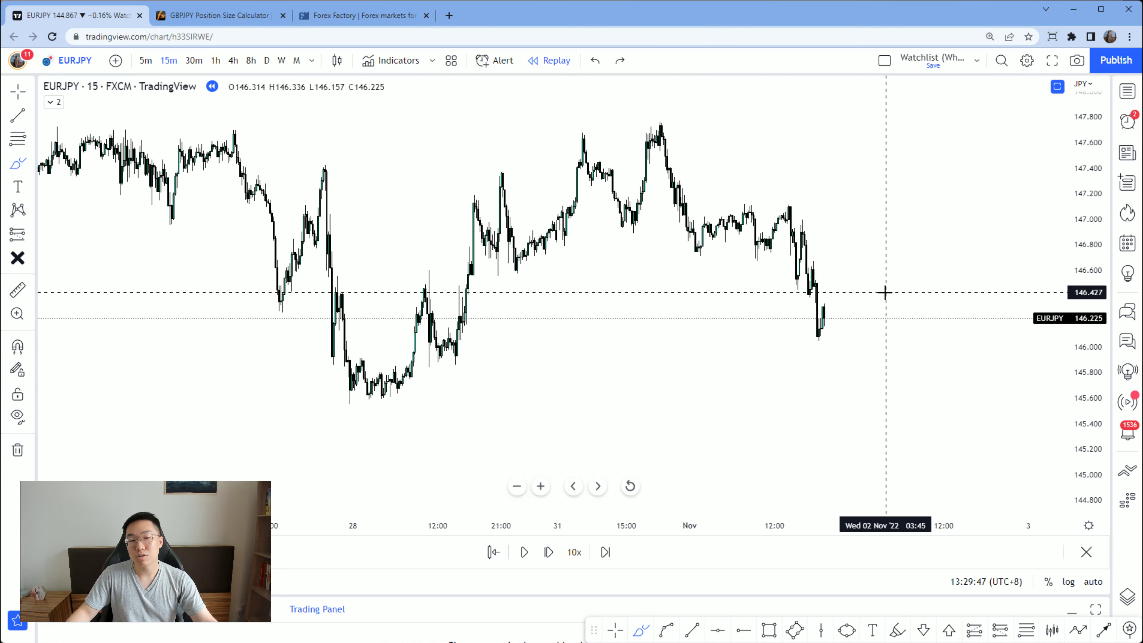
Outline the decline from the 31 October high with the Brush and underline its first swing low at about 146.75
scroll(889, 295, down, 5)
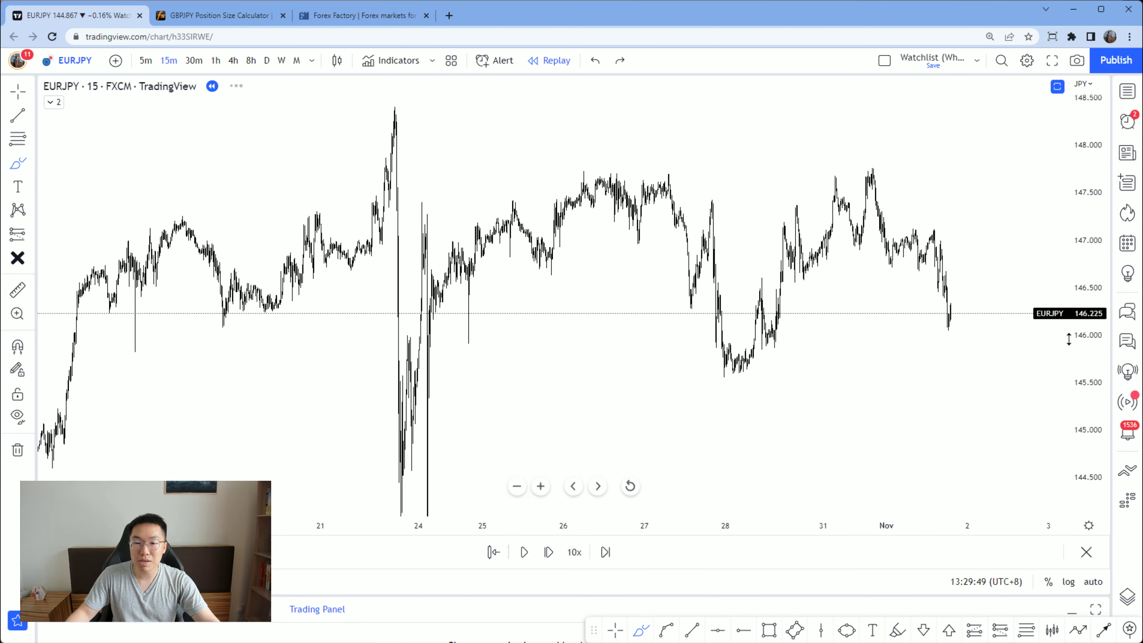
scroll(981, 243, up, 3)
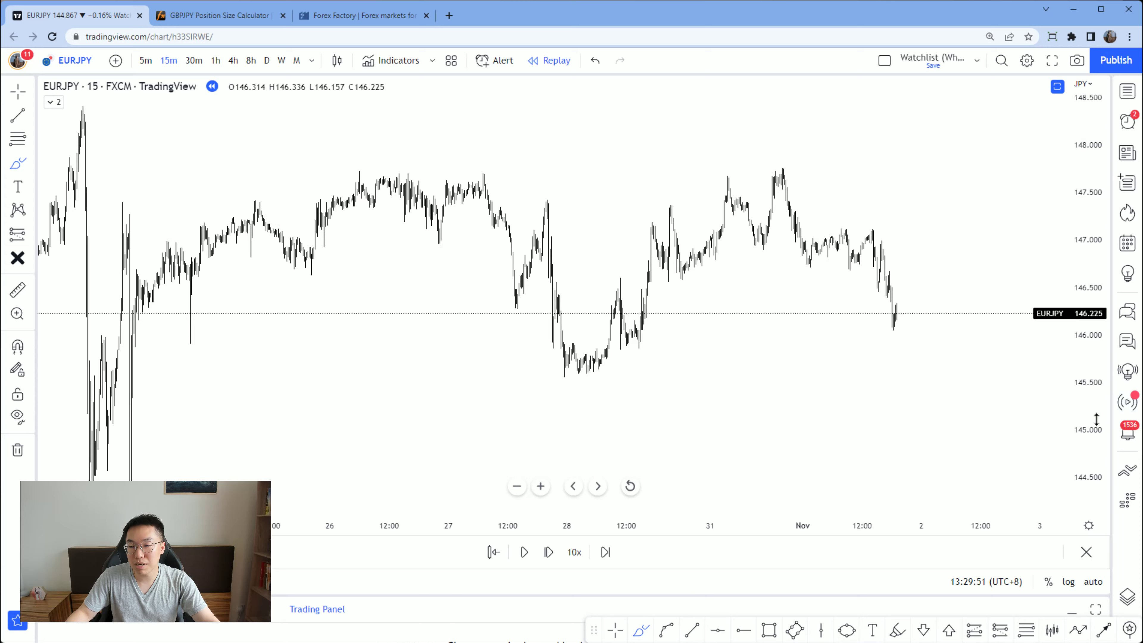
scroll(821, 256, up, 3)
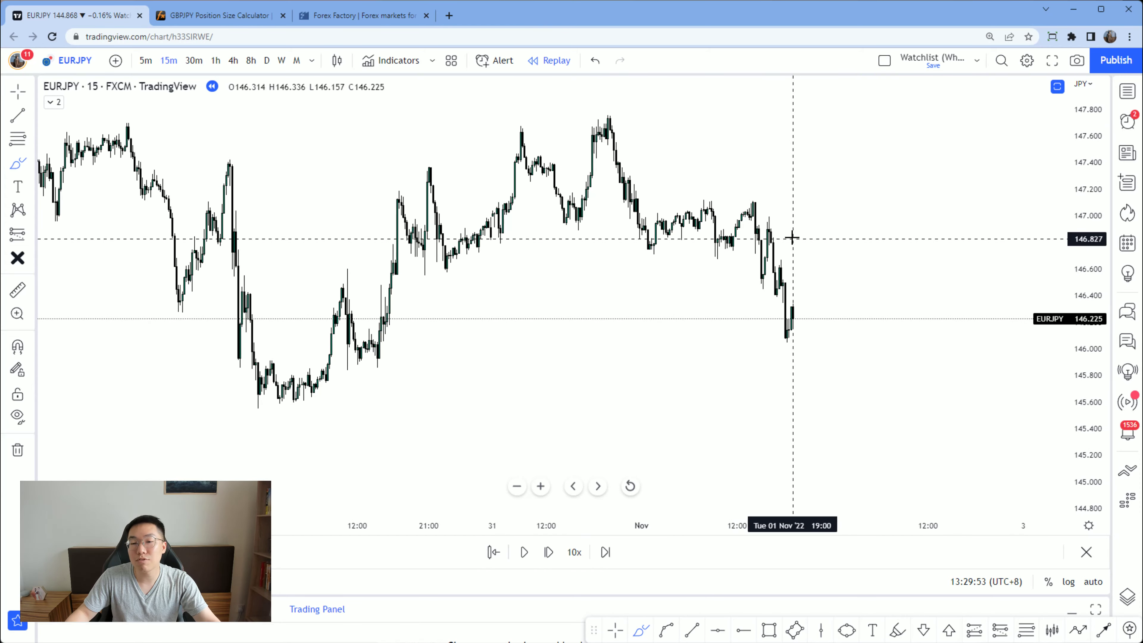
mouse_move(606, 100)
mouse_down()
mouse_move(609, 249)
mouse_move(660, 363)
mouse_move(835, 158)
mouse_move(580, 96)
mouse_up()
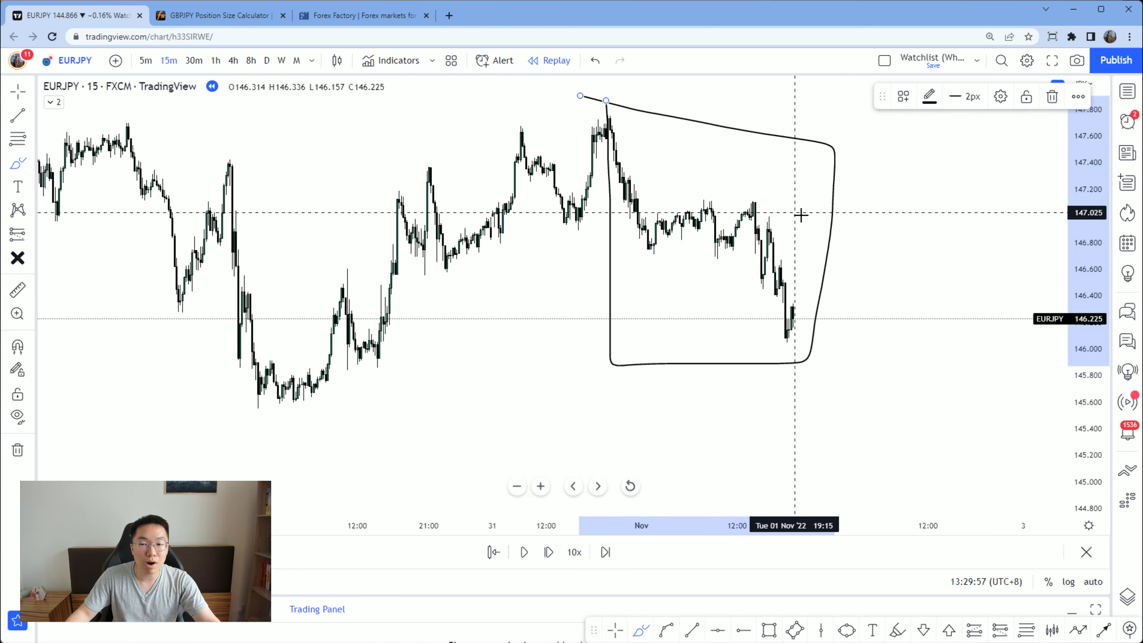
drag(630, 251, 802, 250)
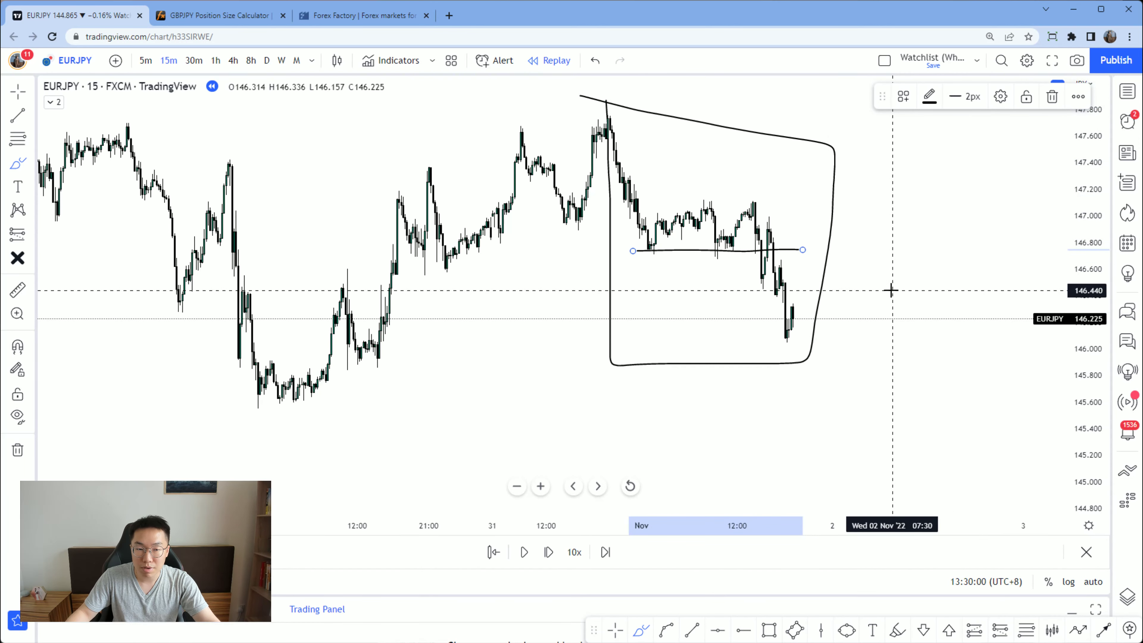
Mark the successive swing highs and lows of the decline with short brush strokes
drag(630, 112, 648, 109)
drag(749, 186, 781, 182)
drag(698, 264, 745, 266)
drag(794, 350, 807, 350)
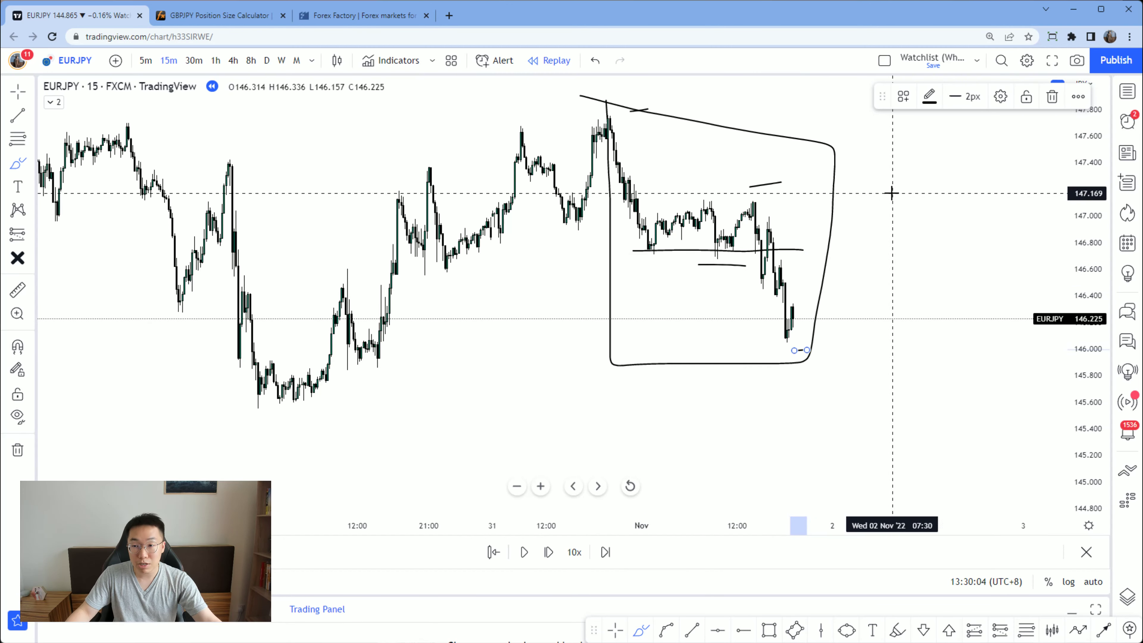
Undo all the brush drawings around the decline
click(599, 65)
click(599, 65)
click(598, 65)
click(598, 65)
click(599, 66)
click(599, 65)
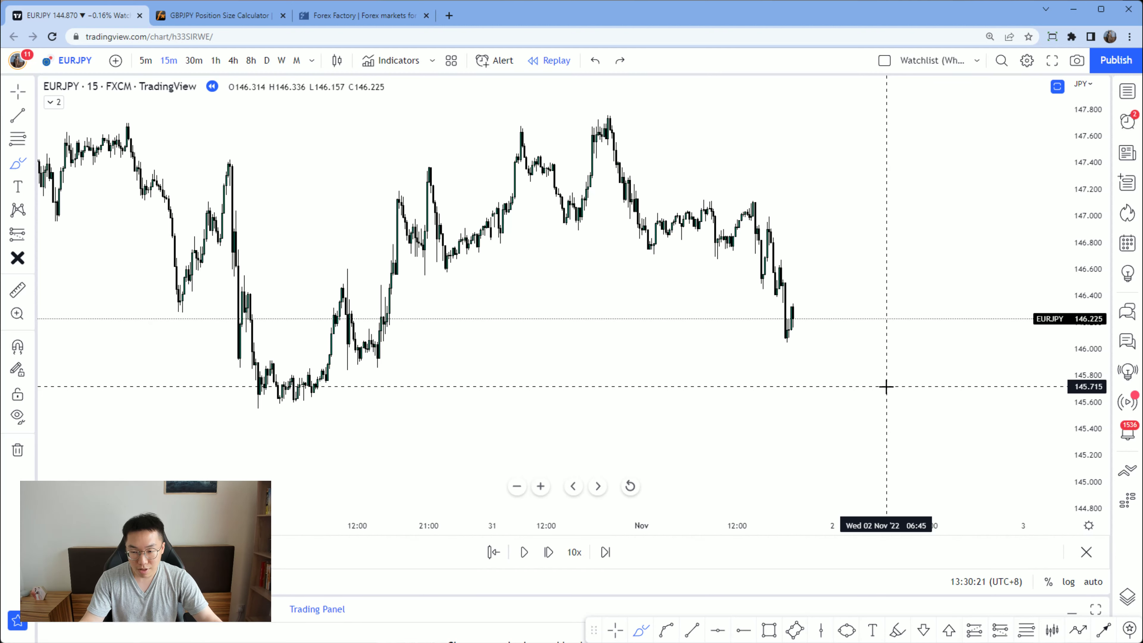
Play the bar replay forward into 2 November, pause it, and advance it by one bar
click(524, 553)
click(525, 552)
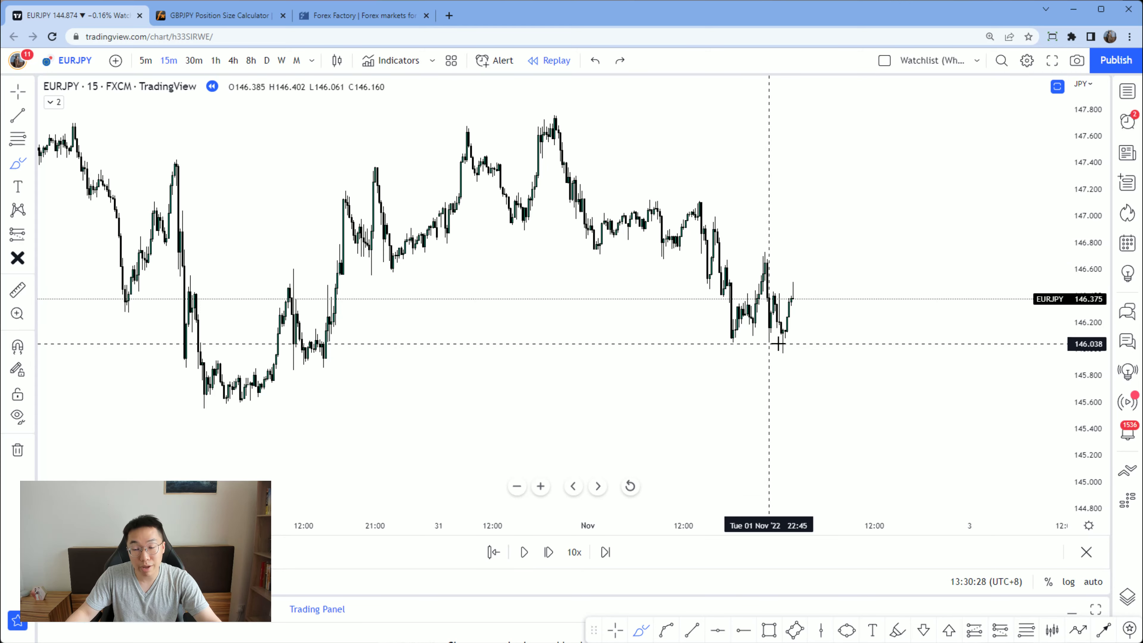
key(shift+Right)
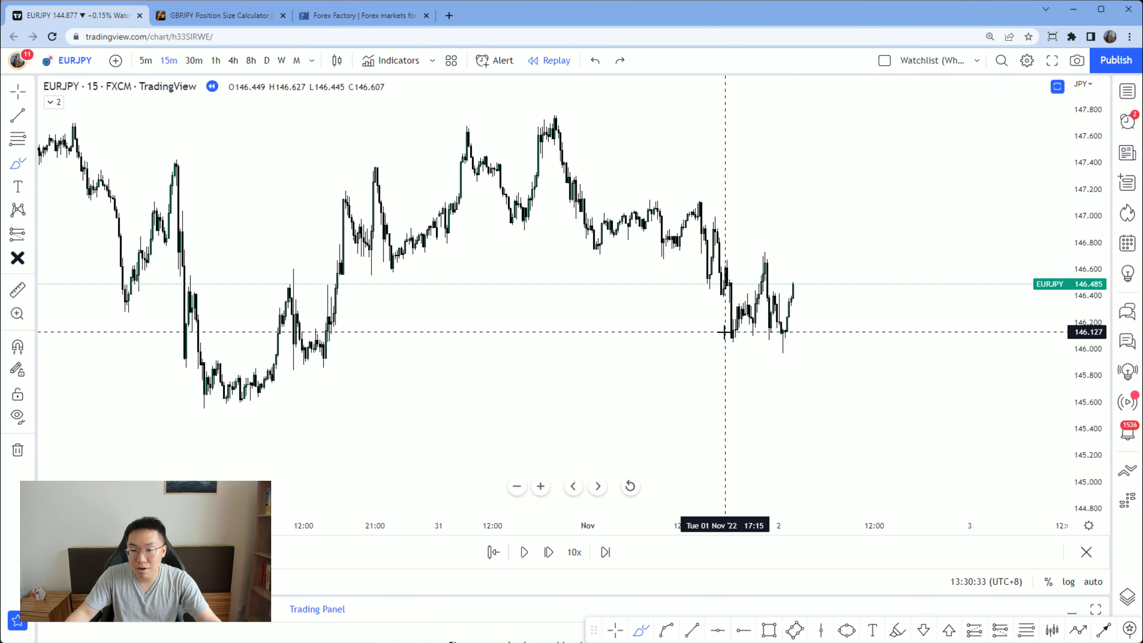
Place a long position at the latest swing low with entry at 146.142 and the stop moved to 145.834
click(974, 630)
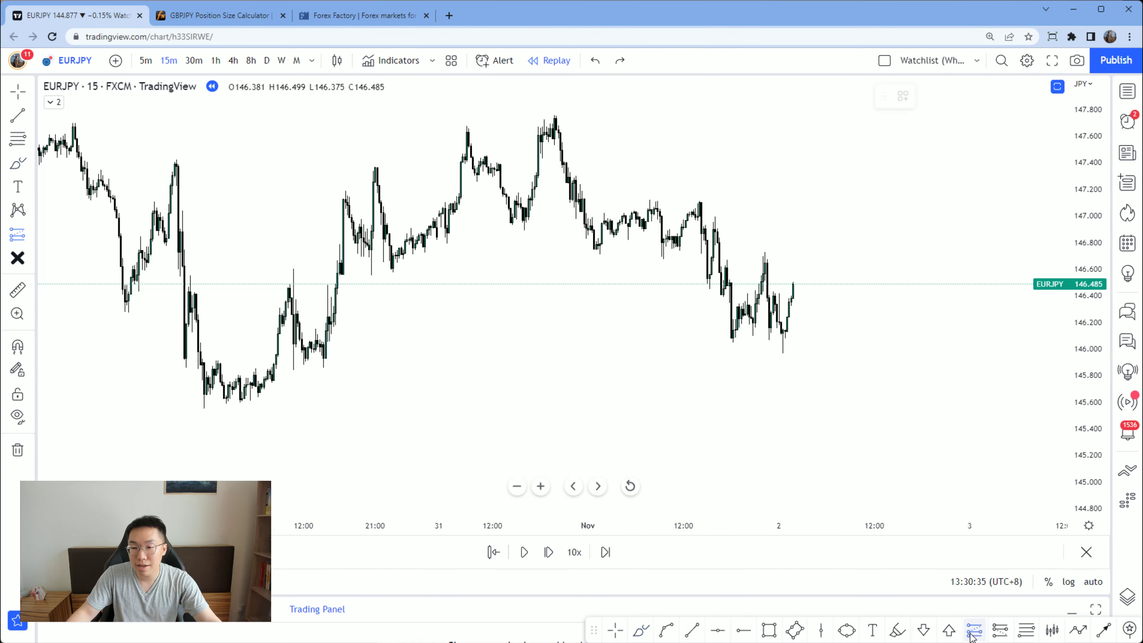
click(785, 328)
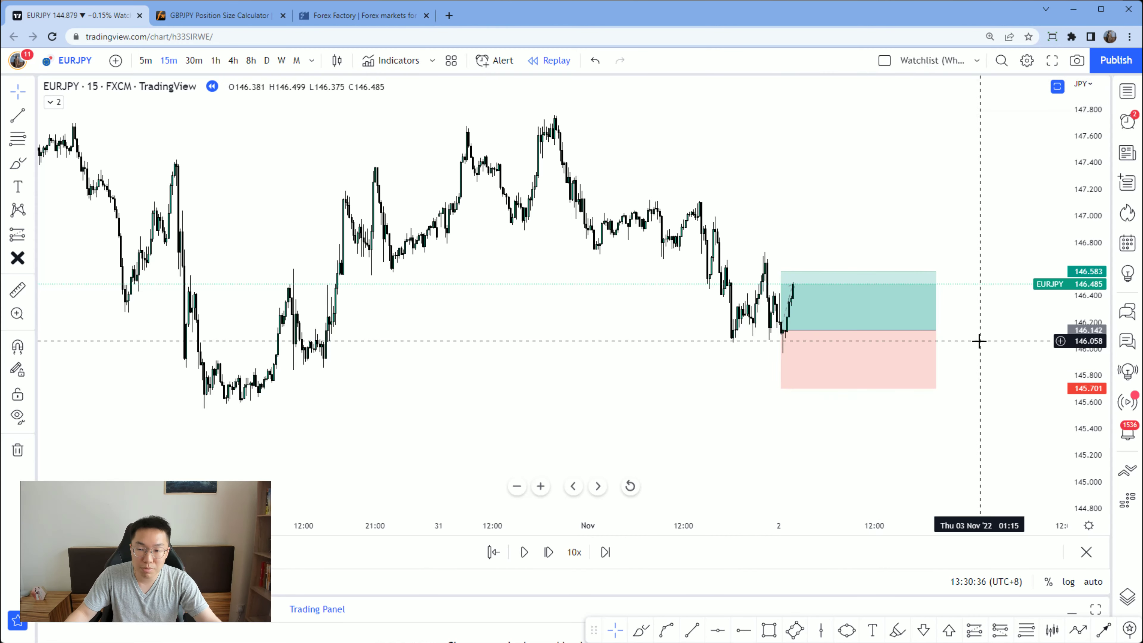
drag(782, 388, 792, 371)
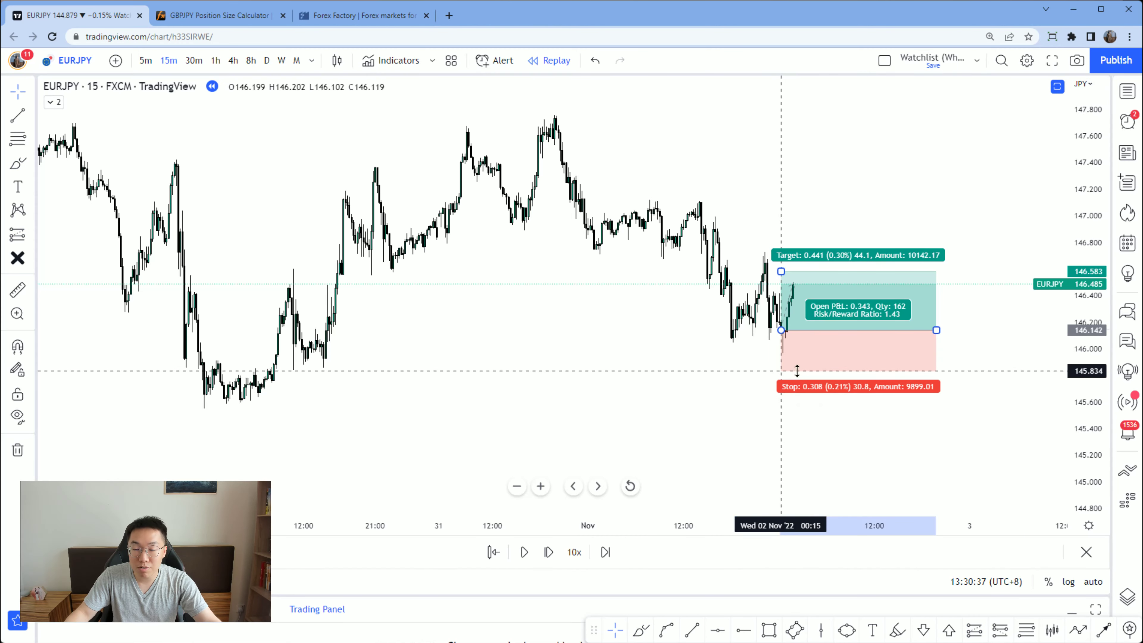
click(869, 417)
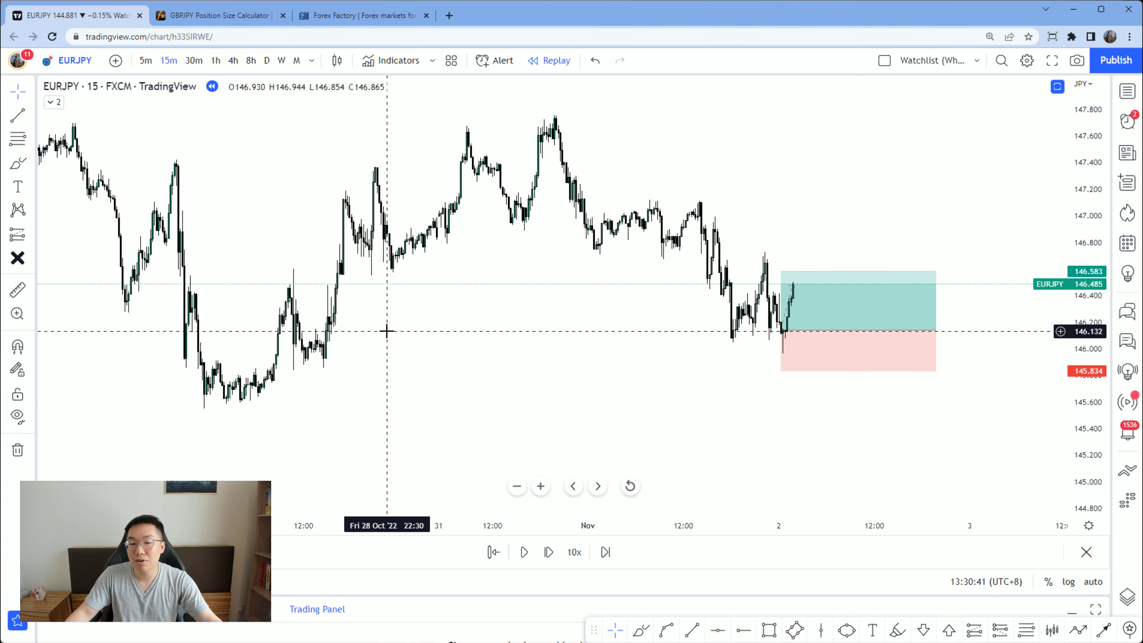
click(791, 346)
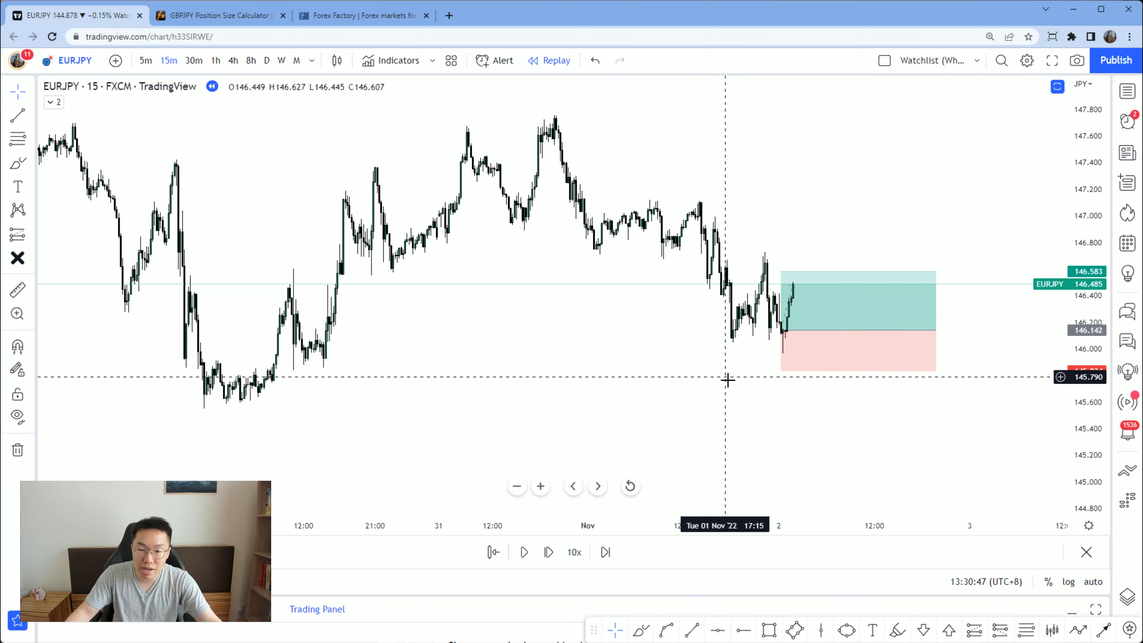
Draw a rectangle over the support zone between 145.949 and 146.152, from 27 October 08:00 to 2 November 03:45
click(769, 629)
click(808, 353)
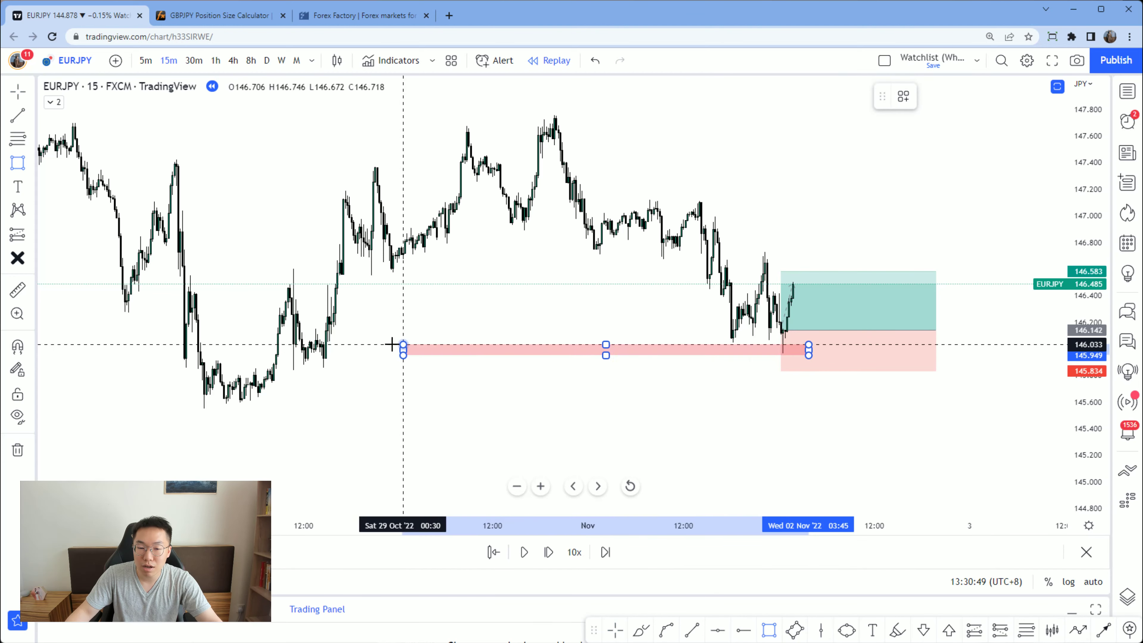
click(83, 328)
scroll(810, 495, down, 3)
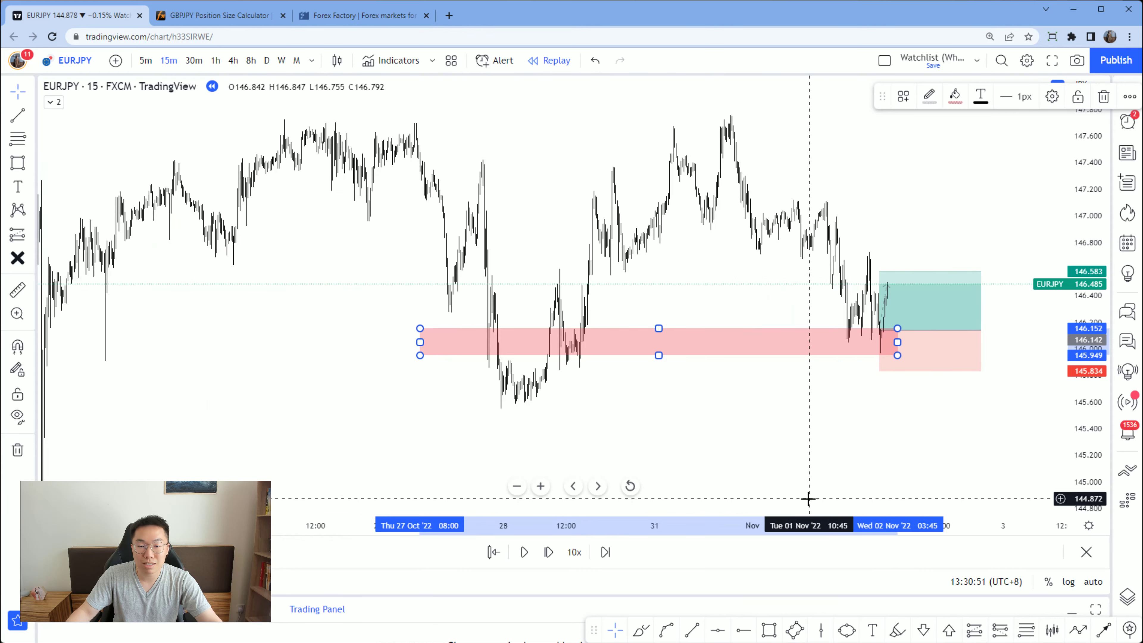
scroll(826, 428, up, 2)
scroll(765, 418, down, 3)
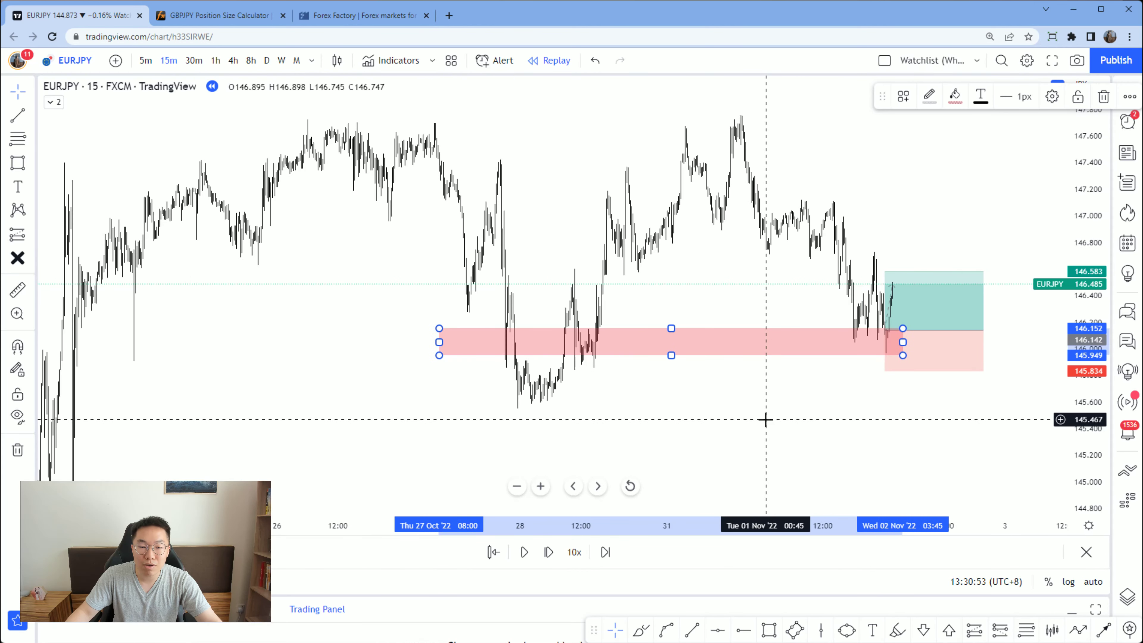
Move the support rectangle down to the lows, between about 145.68 and 145.467, and delete it
scroll(766, 420, up, 2)
drag(692, 332, 718, 391)
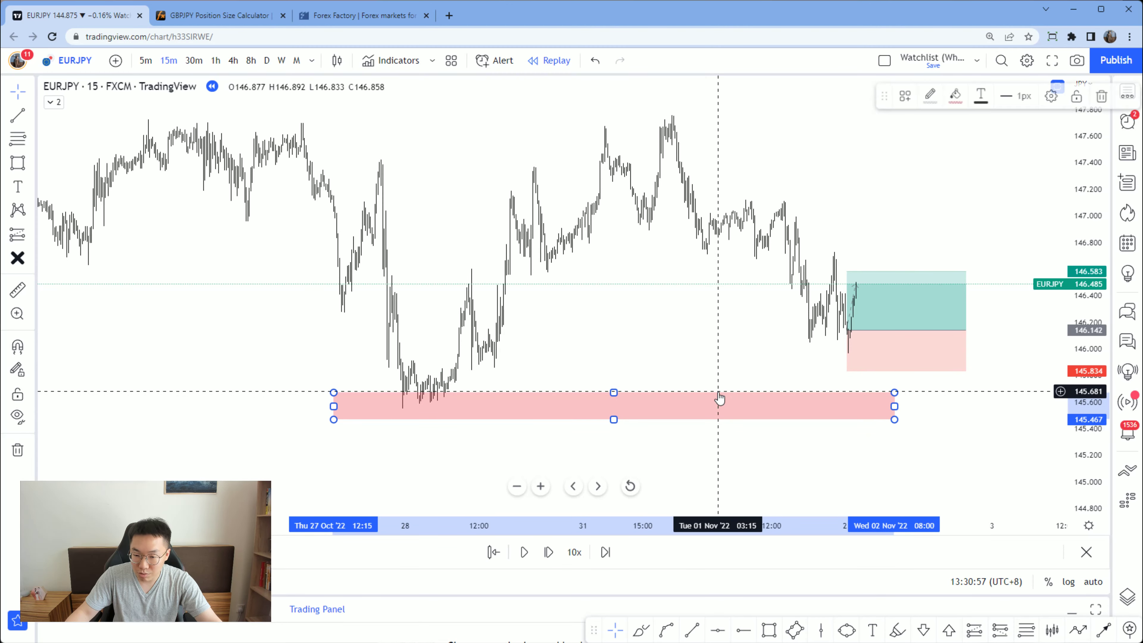
key(Delete)
Raise the long position's target to 147.662, close to the 31 October high
scroll(990, 405, up, 1)
drag(1091, 445, 1089, 369)
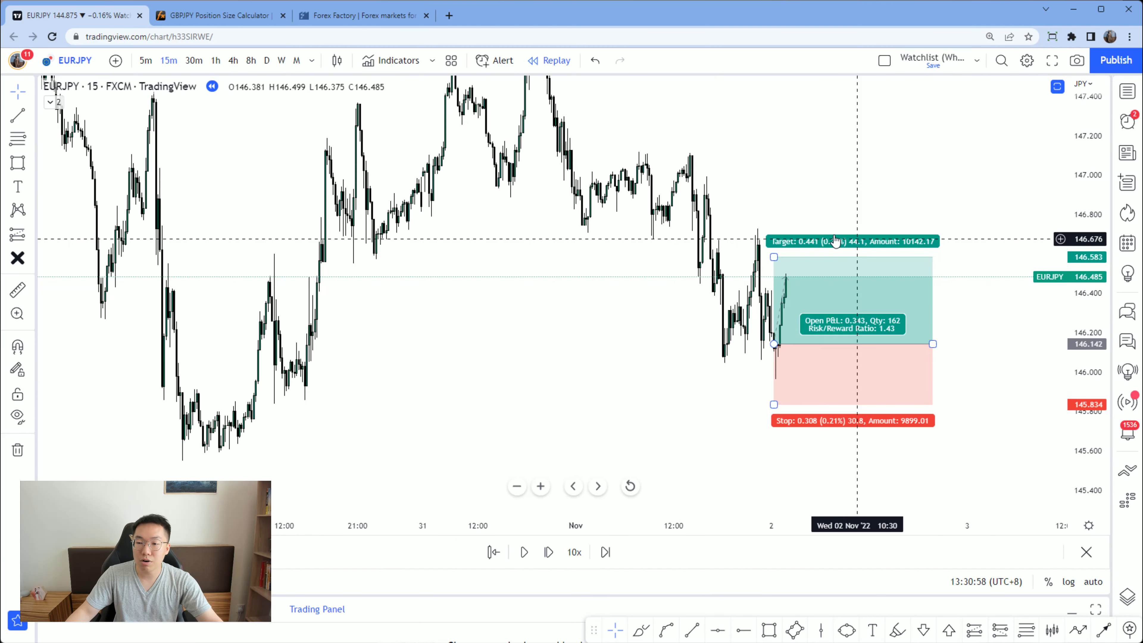
drag(817, 223, 831, 246)
drag(1087, 238, 765, 263)
drag(832, 280, 833, 104)
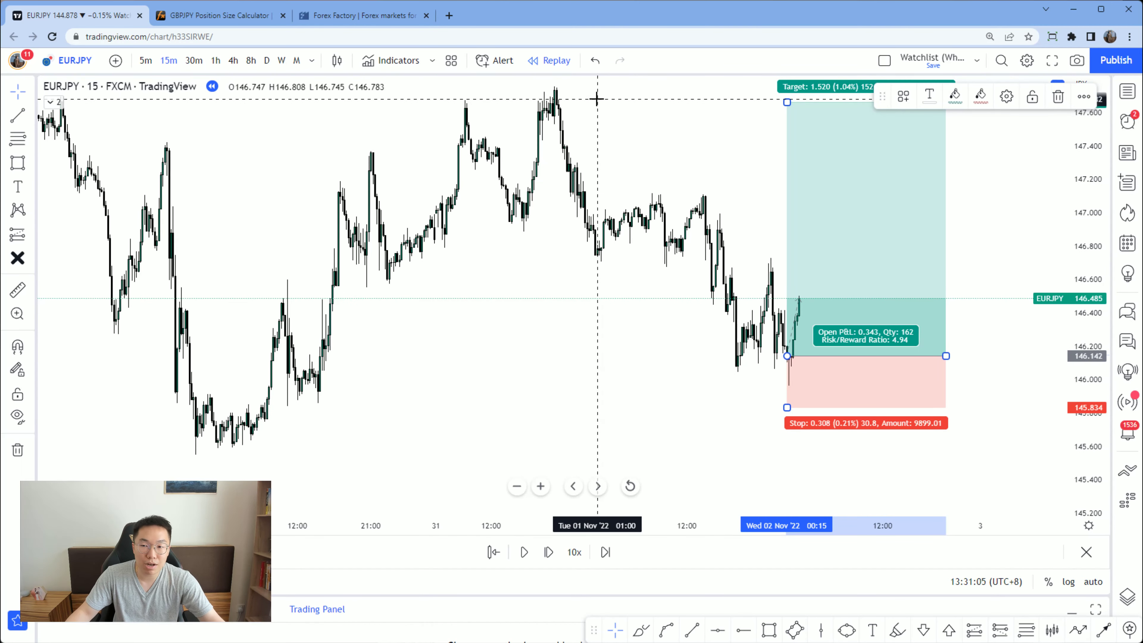
drag(657, 129, 659, 123)
Play the bar replay until price falls through the 145.834 stop, and shorten the long position to end around the stop-out
click(531, 554)
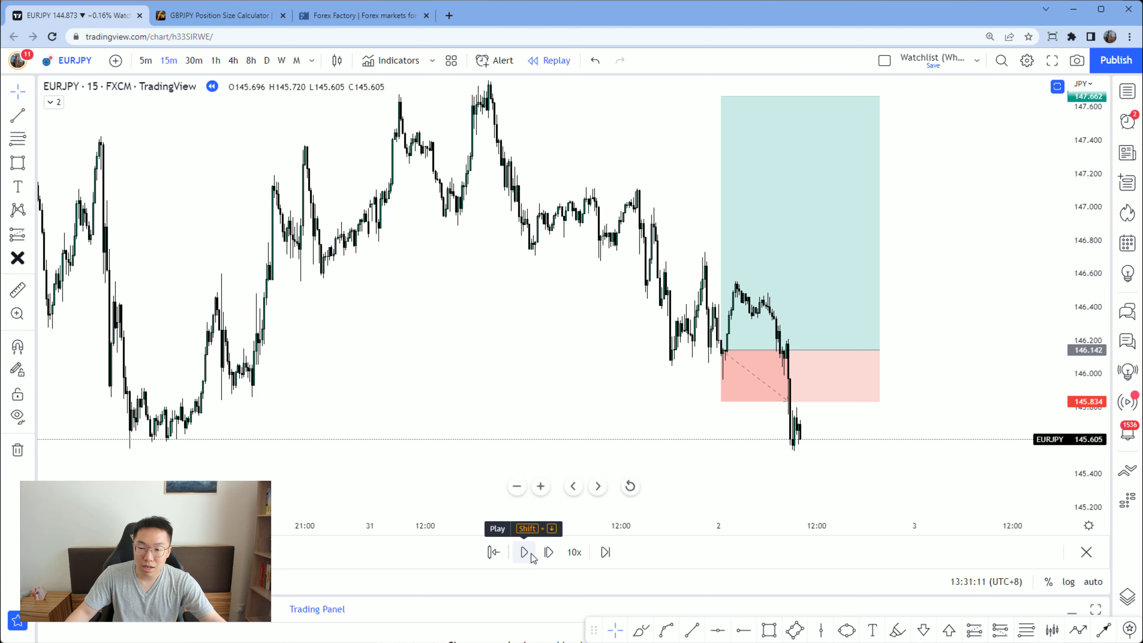
click(523, 552)
key(shift+Right)
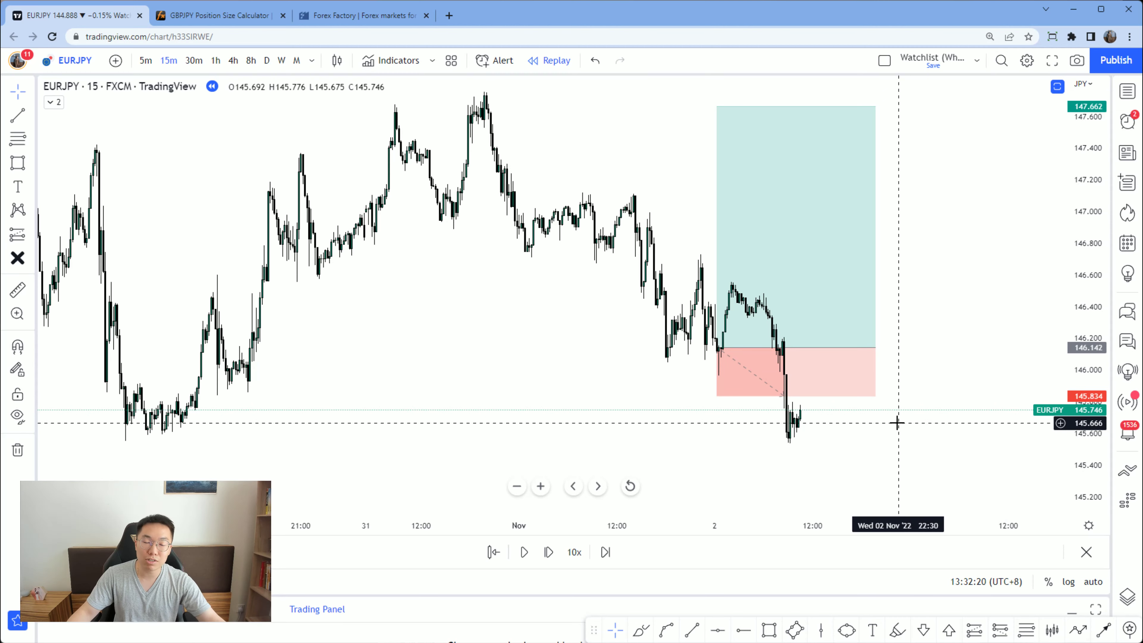
drag(875, 347, 750, 348)
Sketch a steep rally into a zigzag consolidation beside the price with the Brush, and bound the consolidation with upper and lower lines
scroll(840, 327, right, 3)
click(640, 629)
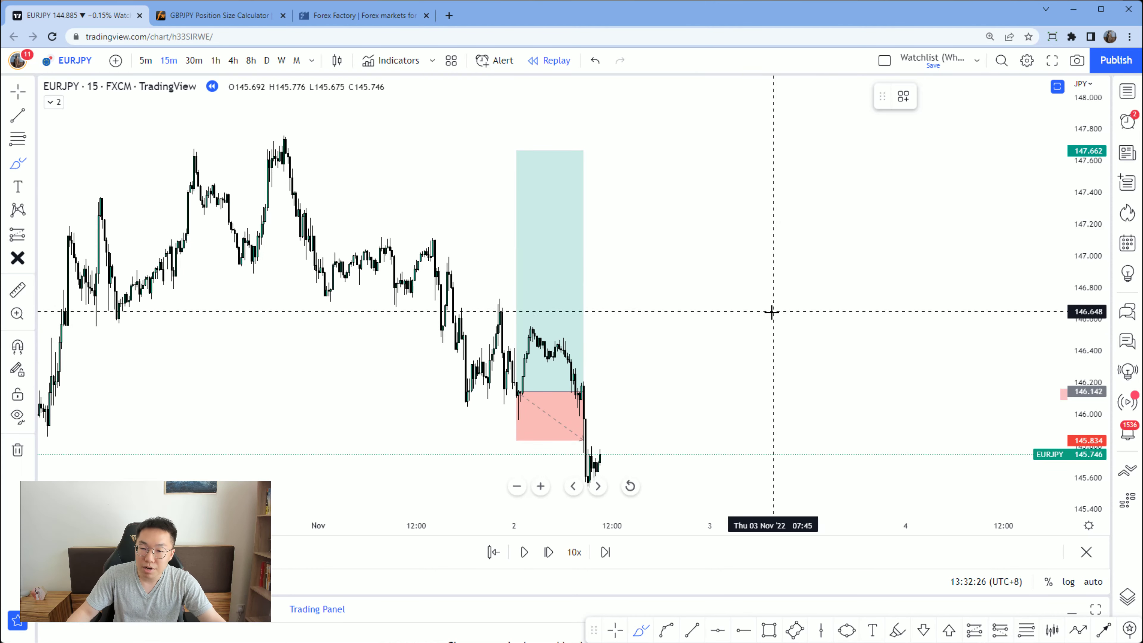
mouse_move(645, 420)
mouse_down()
mouse_move(669, 349)
mouse_move(774, 168)
mouse_move(828, 171)
mouse_move(830, 223)
mouse_up()
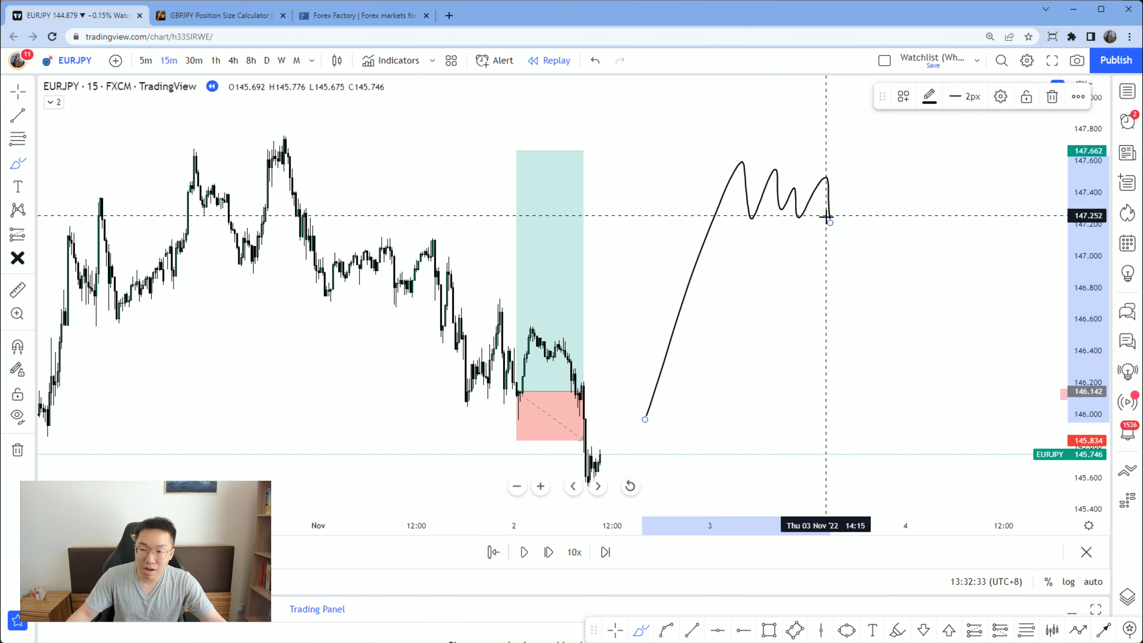
drag(830, 224, 848, 167)
drag(726, 160, 851, 180)
drag(726, 217, 847, 222)
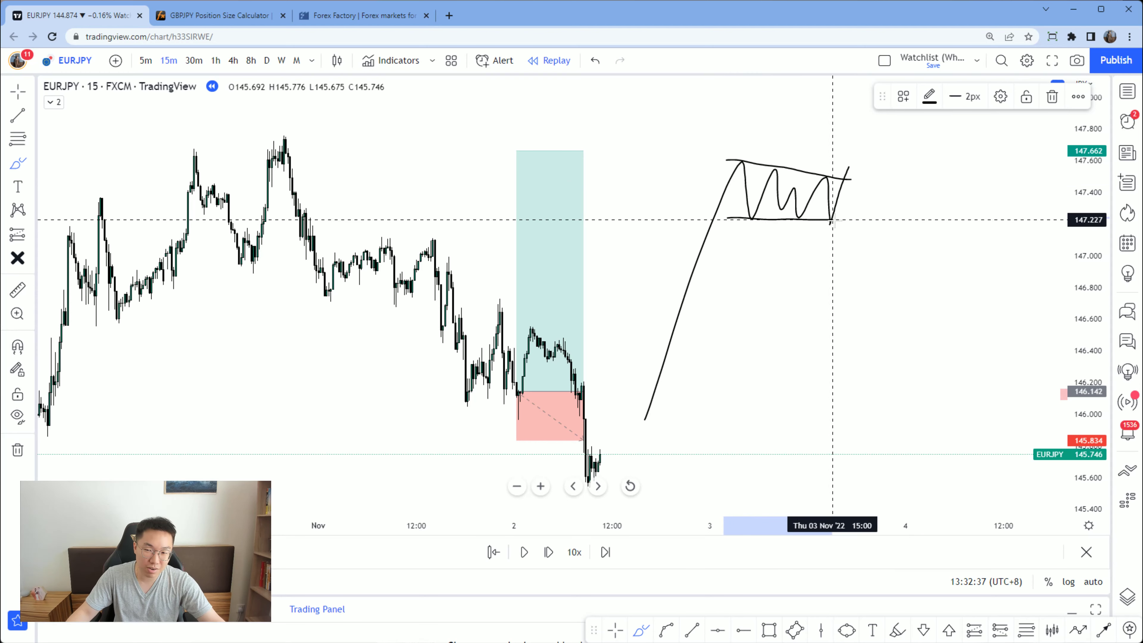
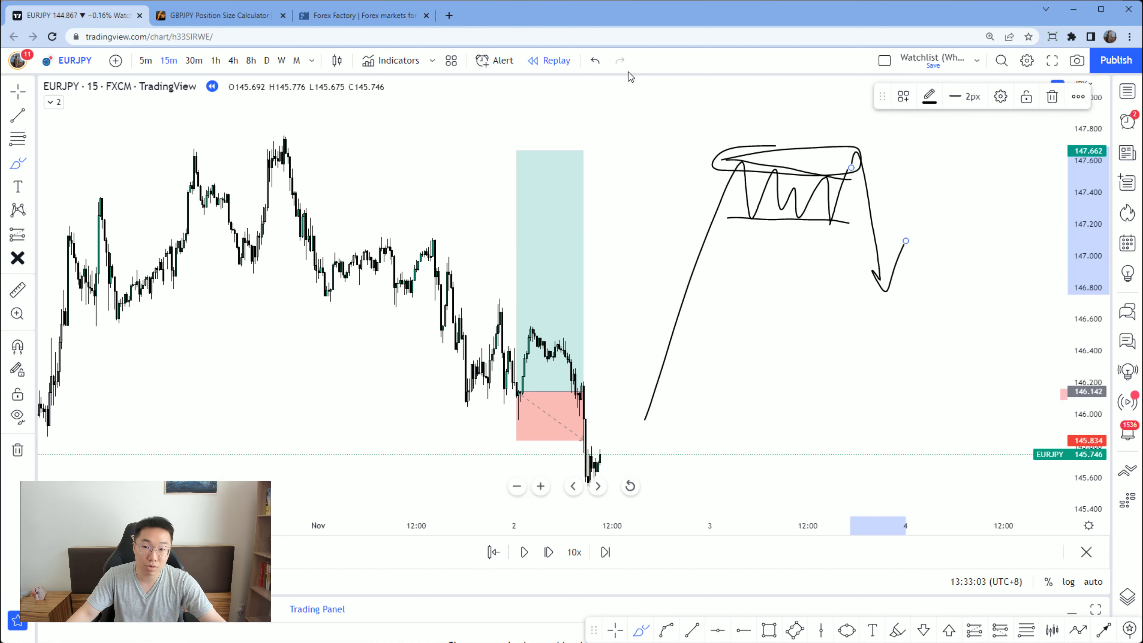
Undo the loop and the decline brush strokes, keeping the upper and lower lines that bound the sketched consolidation
click(595, 59)
click(595, 60)
click(595, 60)
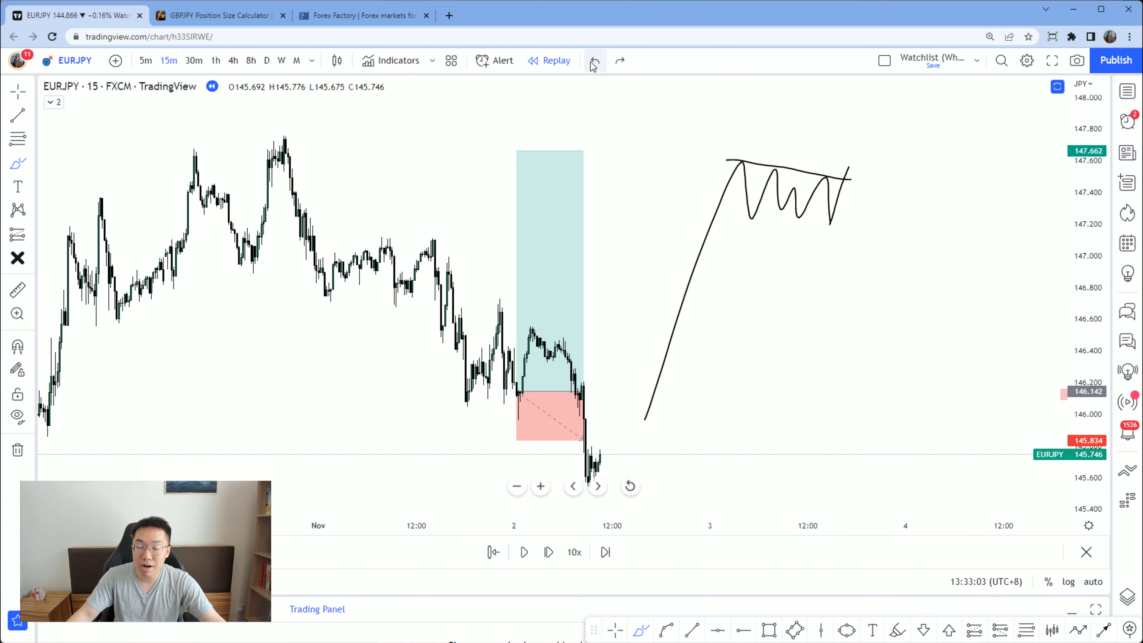
click(620, 61)
With the Brush, circle the breakout above the consolidation, sketch a two-leg decline with a small bounce, and label both failed longs -1
drag(846, 170, 868, 227)
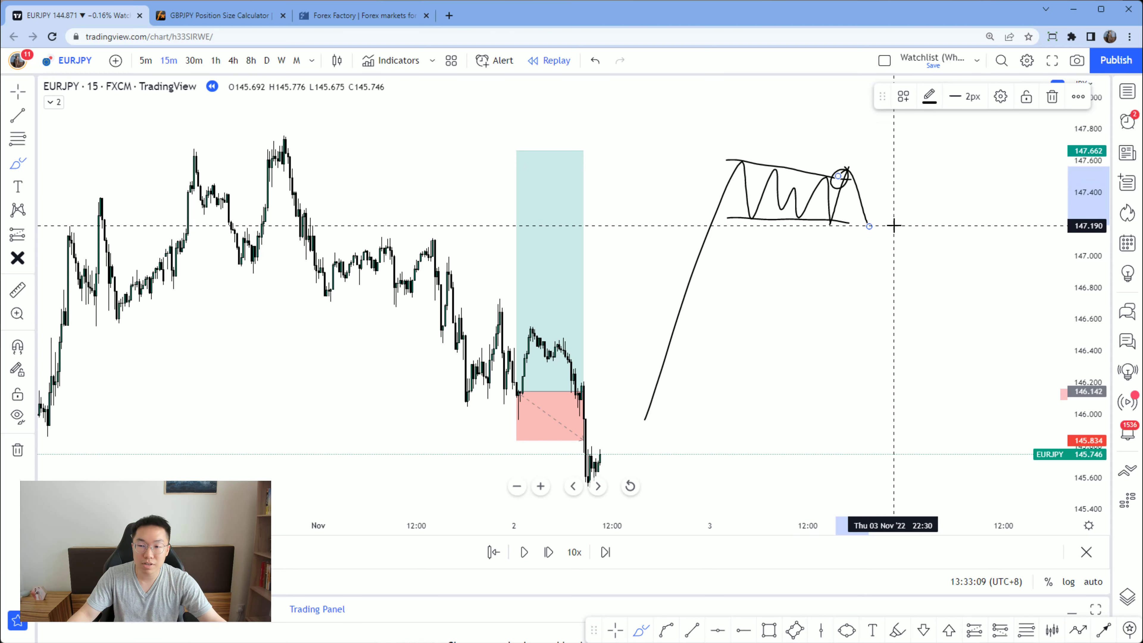
drag(835, 150, 855, 163)
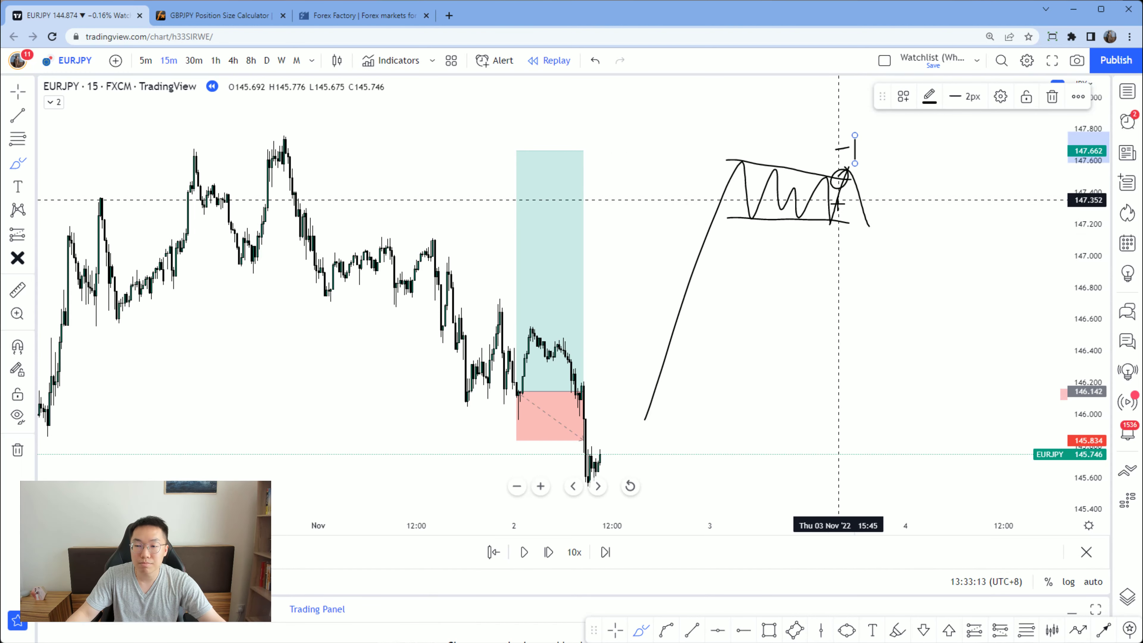
mouse_move(826, 227)
mouse_down()
mouse_move(884, 246)
mouse_move(899, 207)
mouse_up()
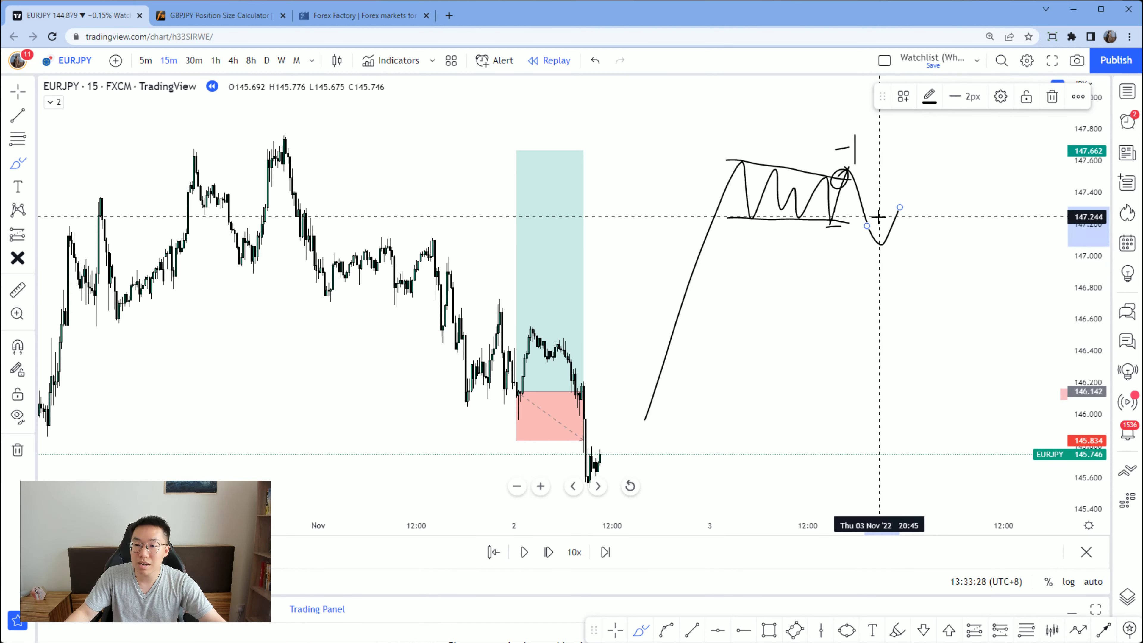
mouse_move(899, 210)
mouse_down()
mouse_move(928, 193)
mouse_move(955, 288)
mouse_up()
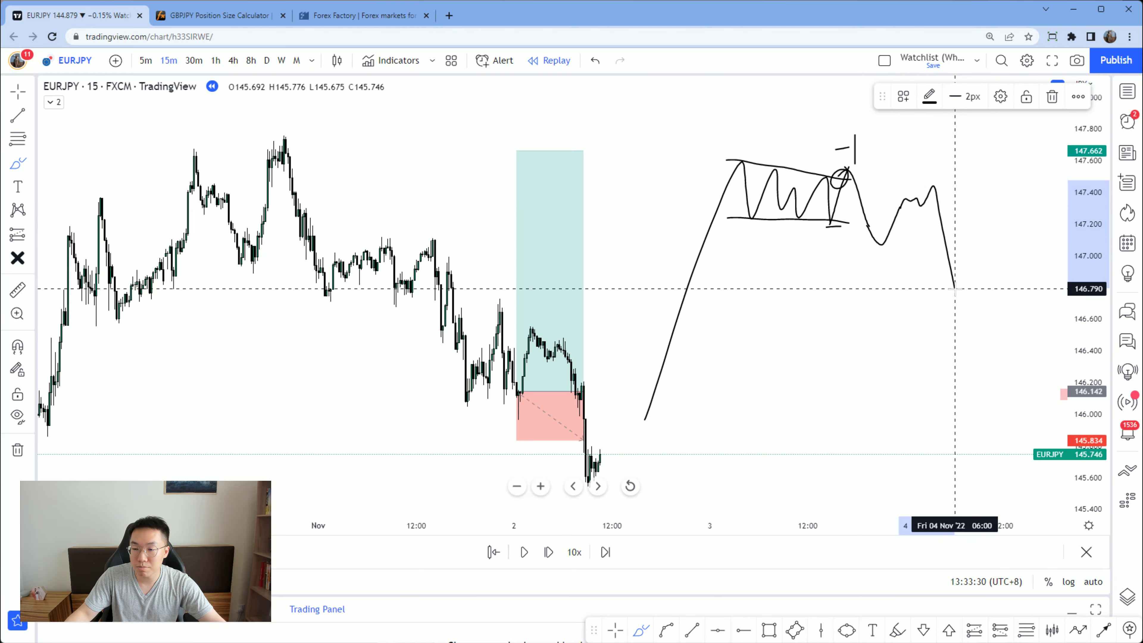
mouse_move(927, 212)
mouse_down()
mouse_move(969, 209)
mouse_move(979, 239)
mouse_up()
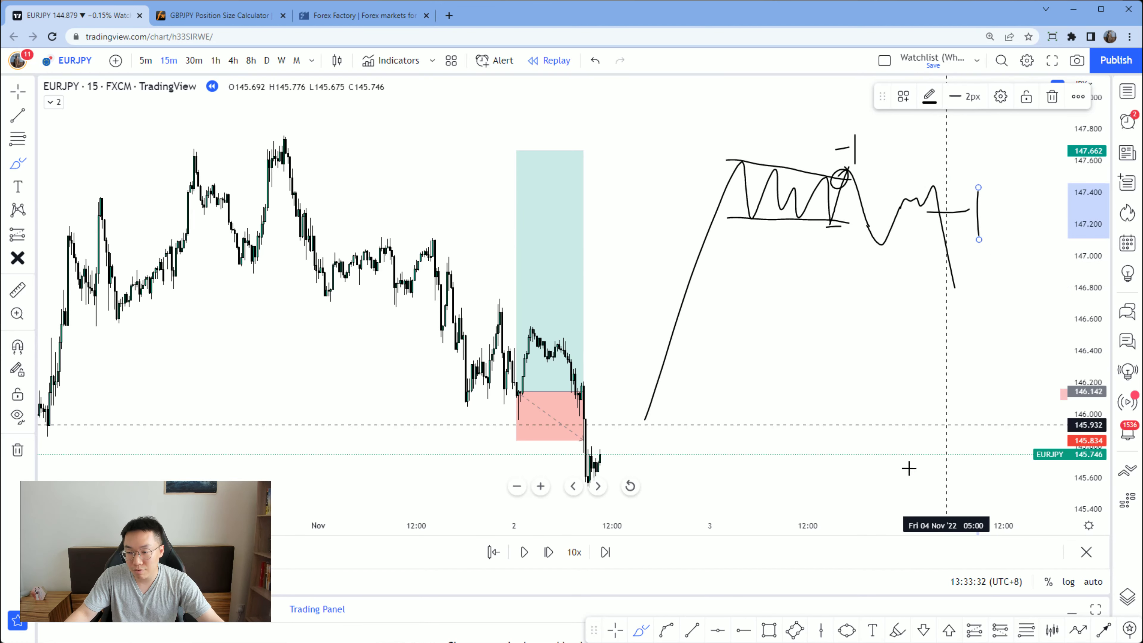
Extend the brush sketch with another rebound from its lowest point and label it -1 beside a vertical stroke
click(615, 630)
drag(853, 415, 769, 419)
click(641, 630)
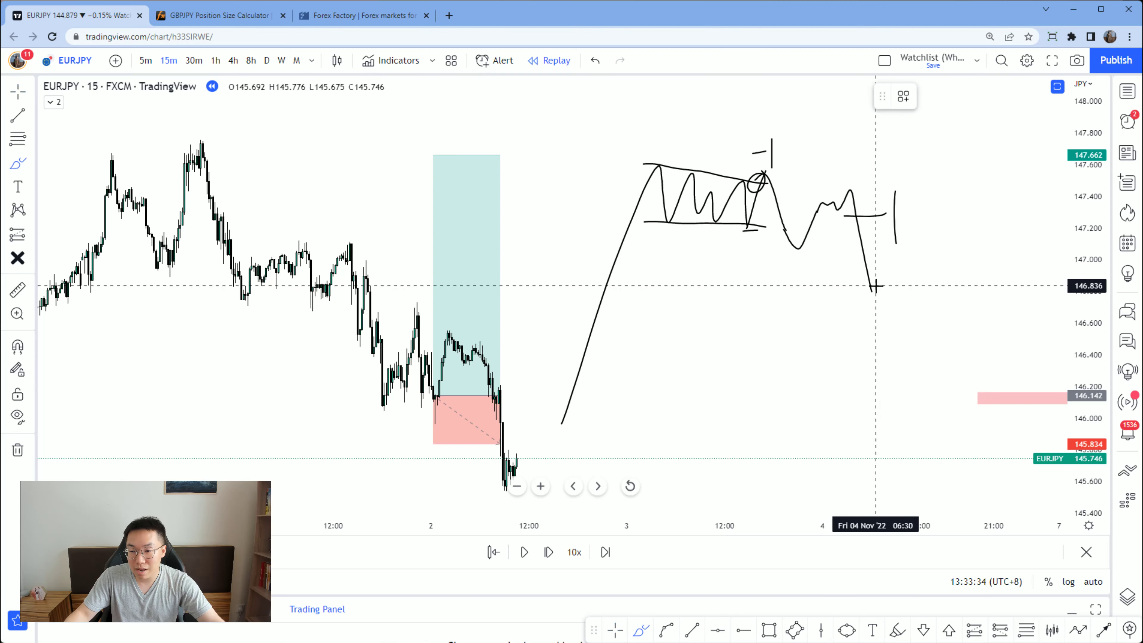
mouse_move(873, 291)
mouse_down()
mouse_move(878, 299)
mouse_move(892, 244)
mouse_up()
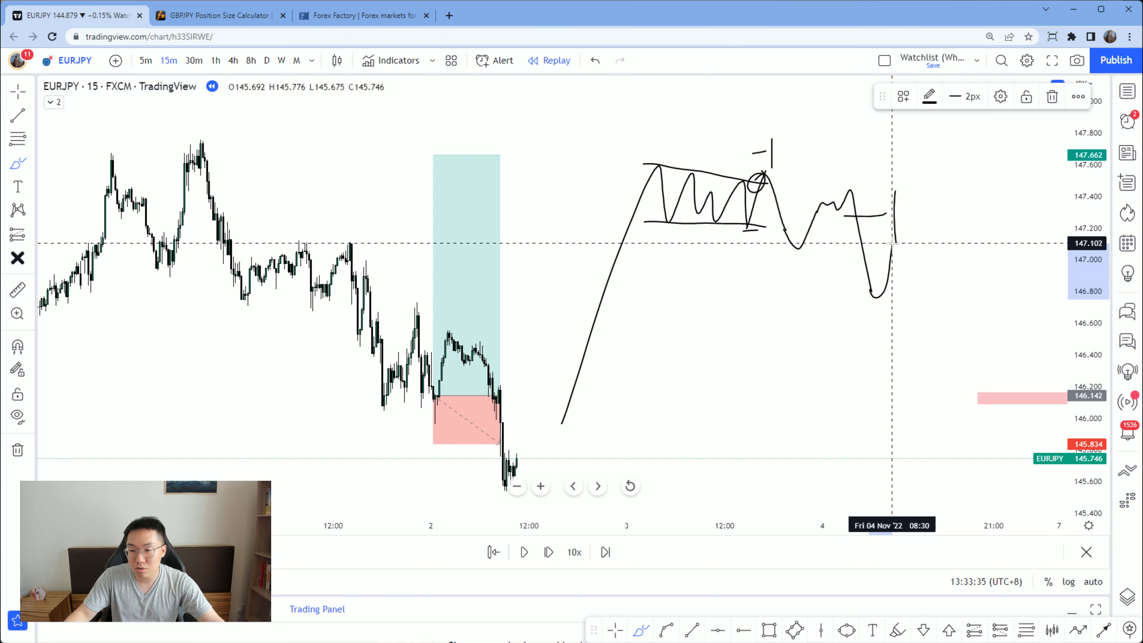
click(615, 630)
mouse_move(763, 426)
mouse_down()
mouse_move(787, 431)
mouse_move(784, 443)
mouse_up()
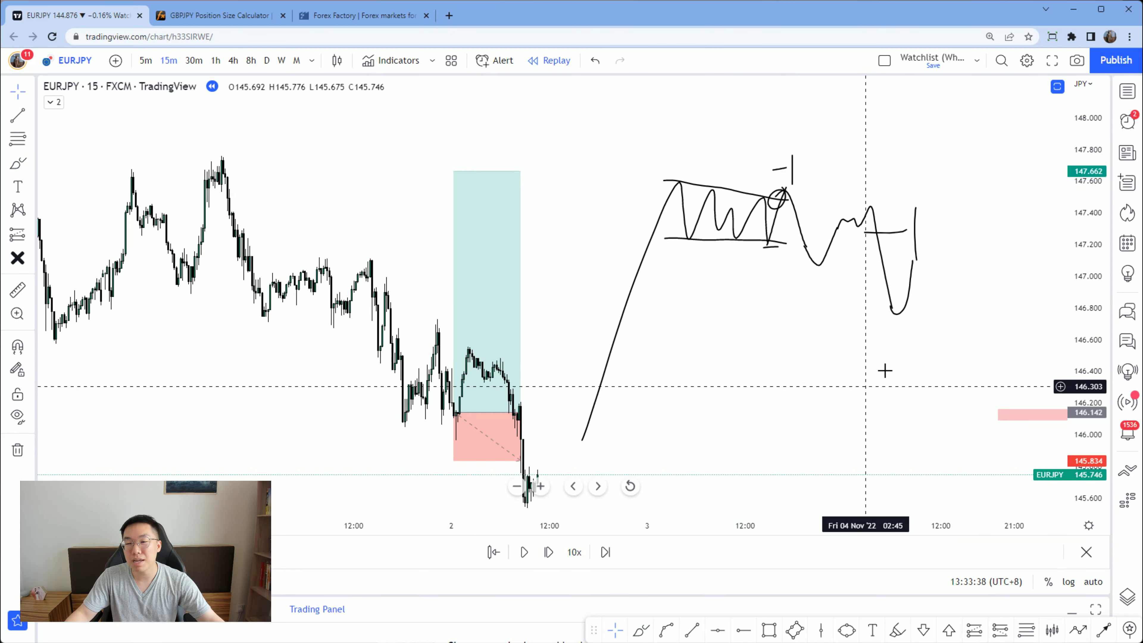
click(641, 630)
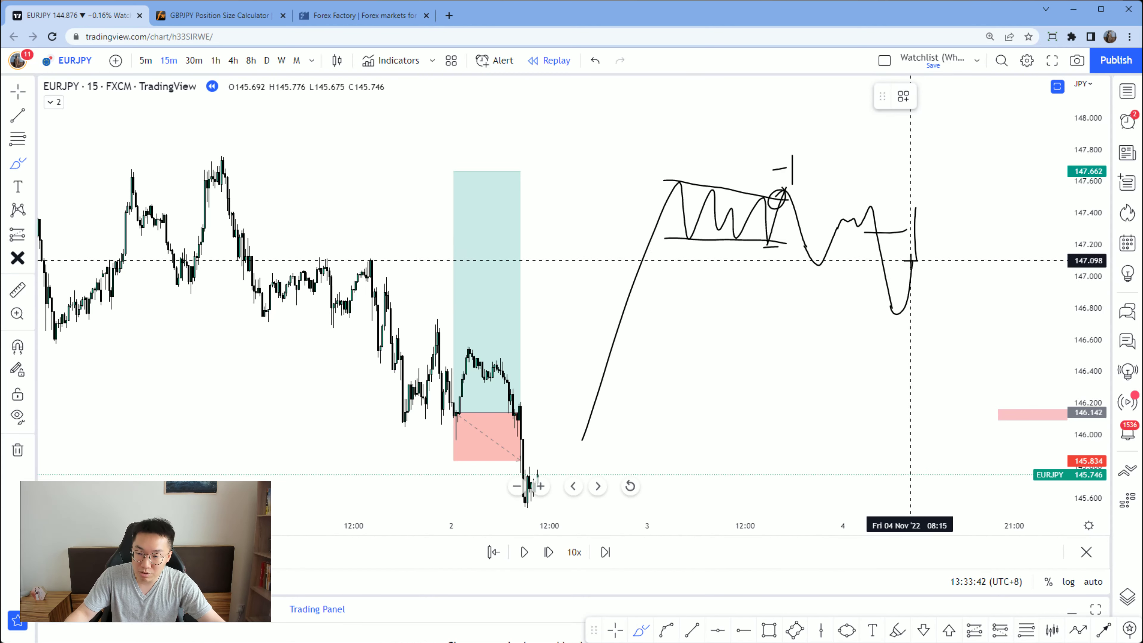
drag(919, 296, 936, 292)
drag(945, 278, 917, 355)
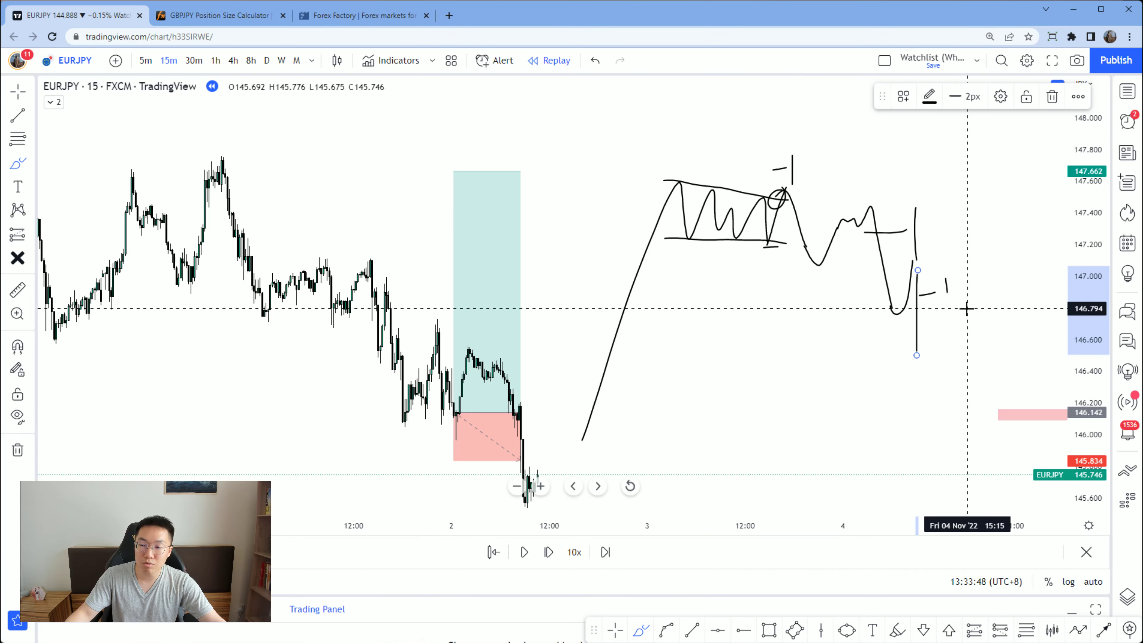
Select all the brush strokes of the market structure sketch together and delete them
click(620, 632)
mouse_move(779, 383)
mouse_down()
mouse_move(893, 360)
mouse_move(860, 355)
mouse_up()
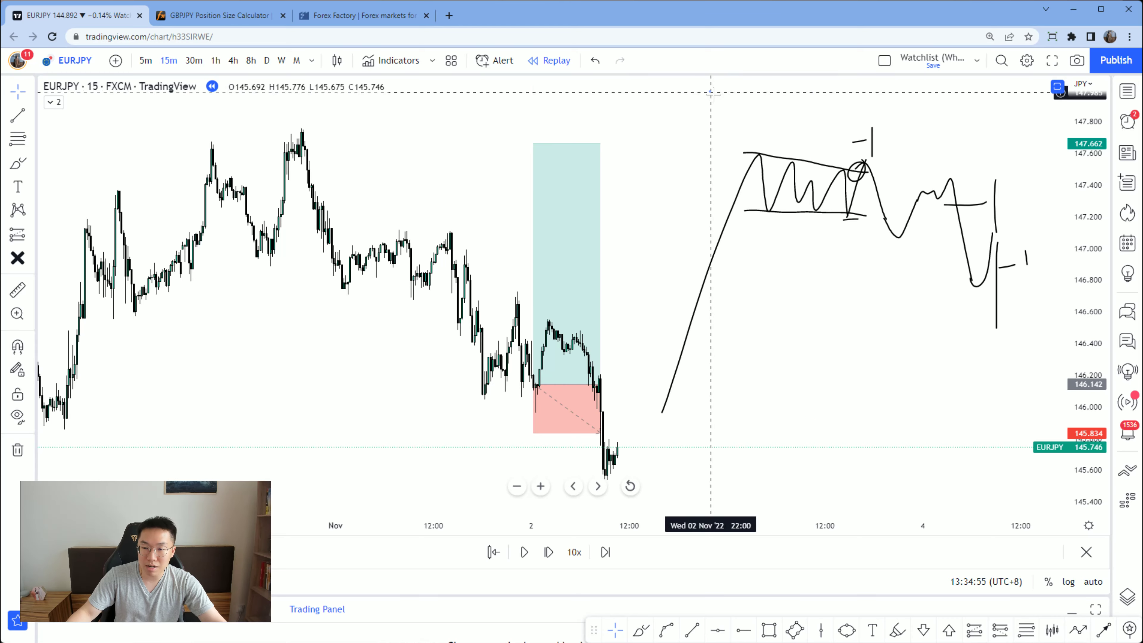
mouse_move(706, 89)
mouse_down()
mouse_move(1104, 491)
mouse_move(1090, 478)
mouse_up()
key(Delete)
Draw a support rectangle over the earlier lows from 145.620 down to about 145.50, extending just past the latest bar
scroll(710, 357, down, 5)
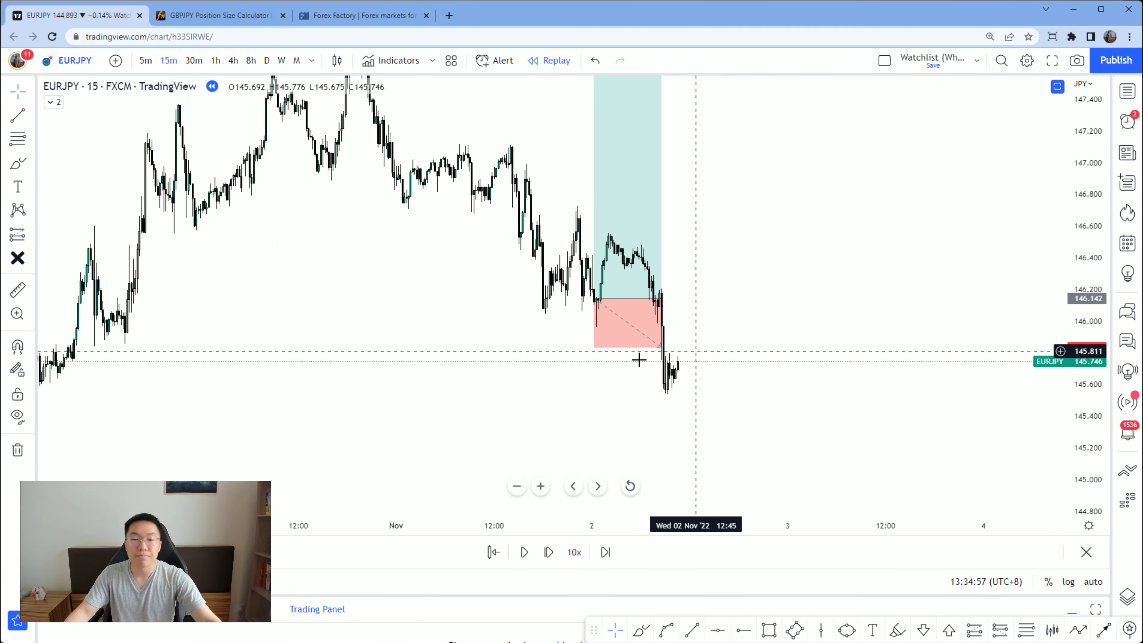
scroll(493, 311, up, 2)
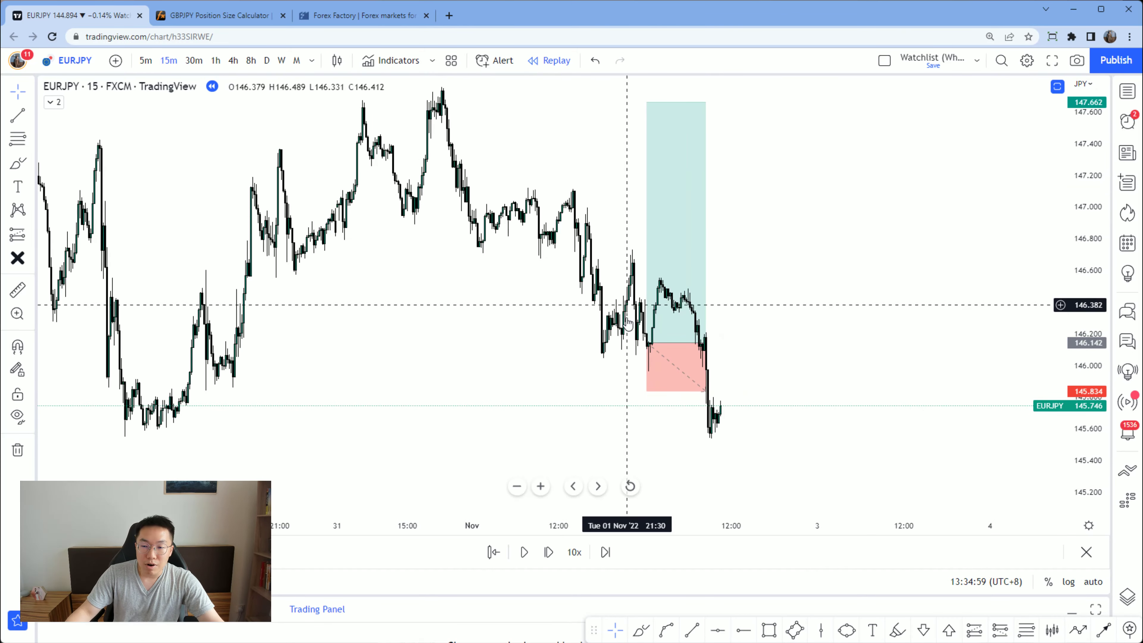
drag(753, 383, 757, 380)
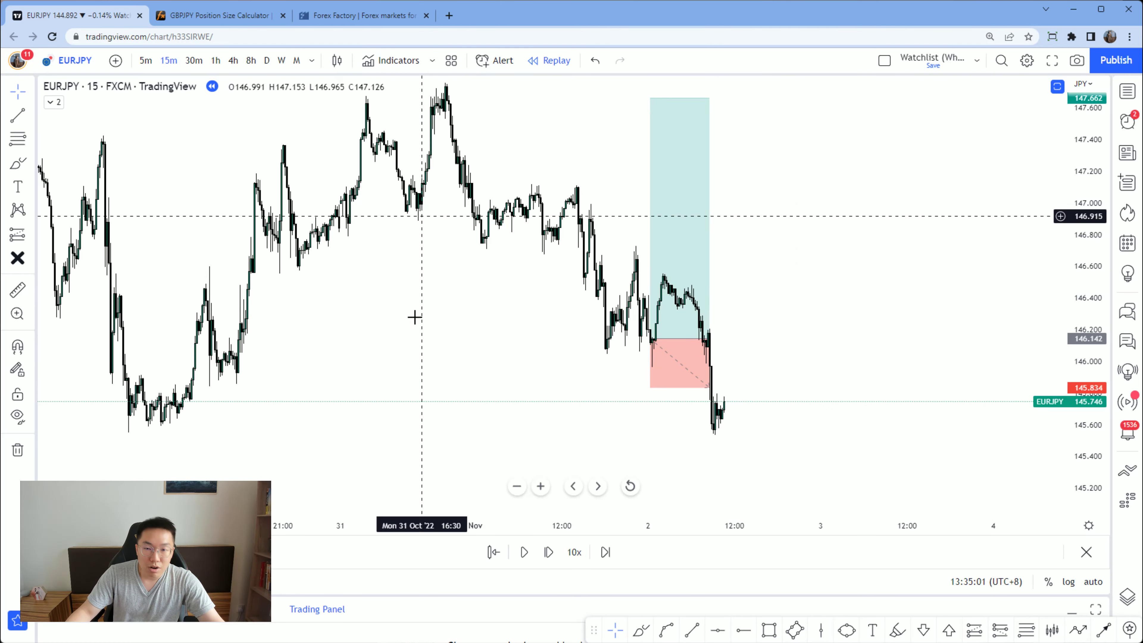
click(769, 630)
click(98, 421)
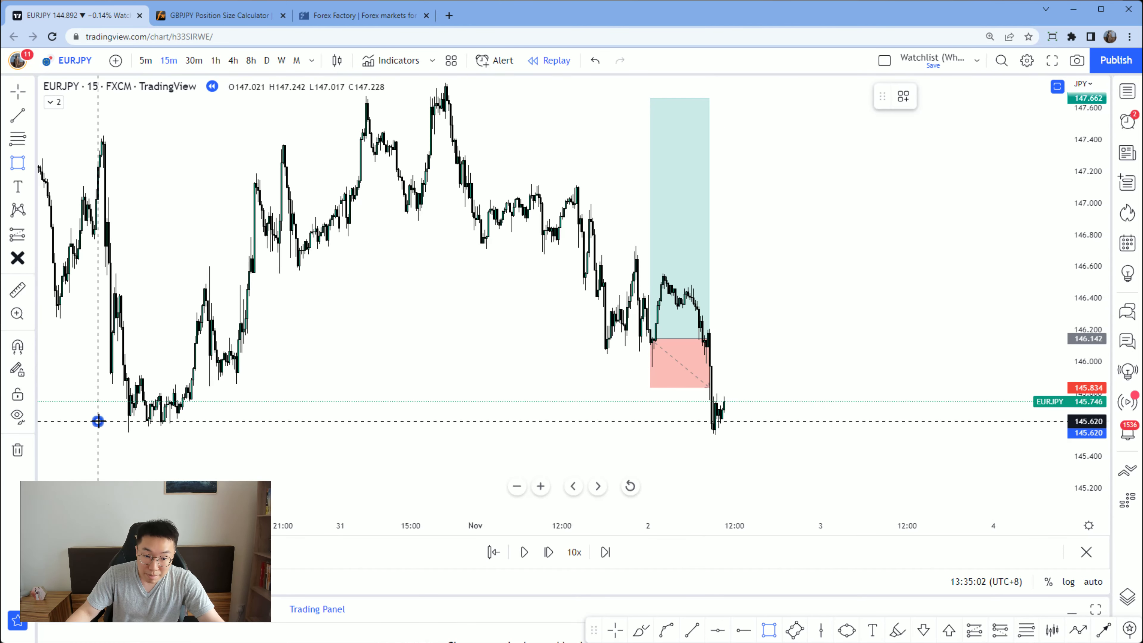
click(760, 441)
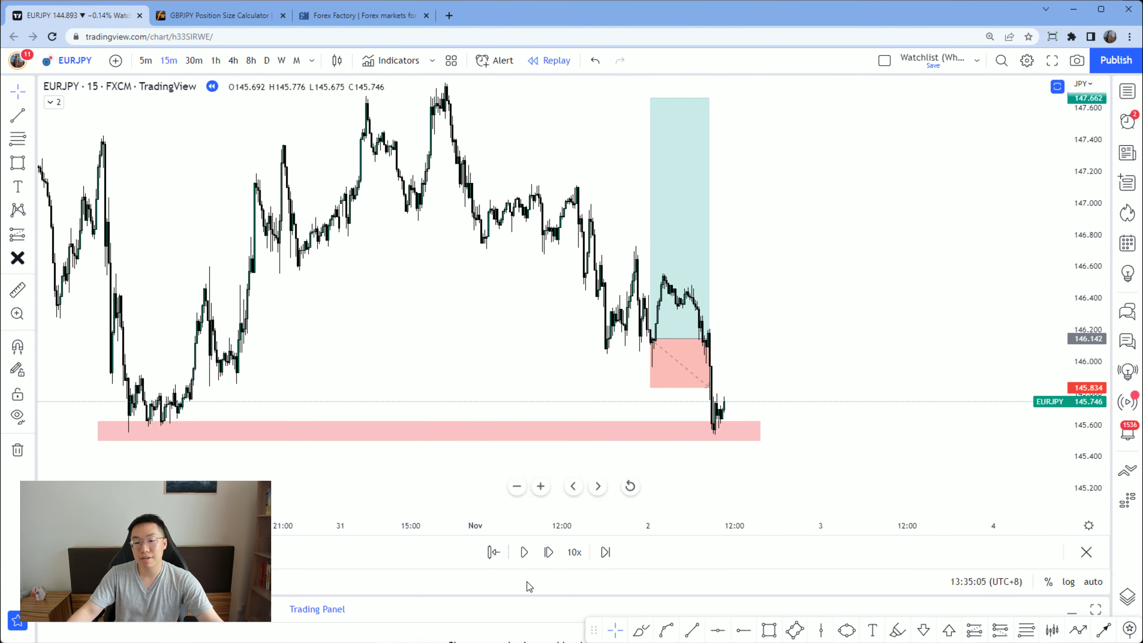
Advance the bar replay through the bounce and retest until price dips below the support rectangle and closes back above it
click(546, 553)
click(546, 552)
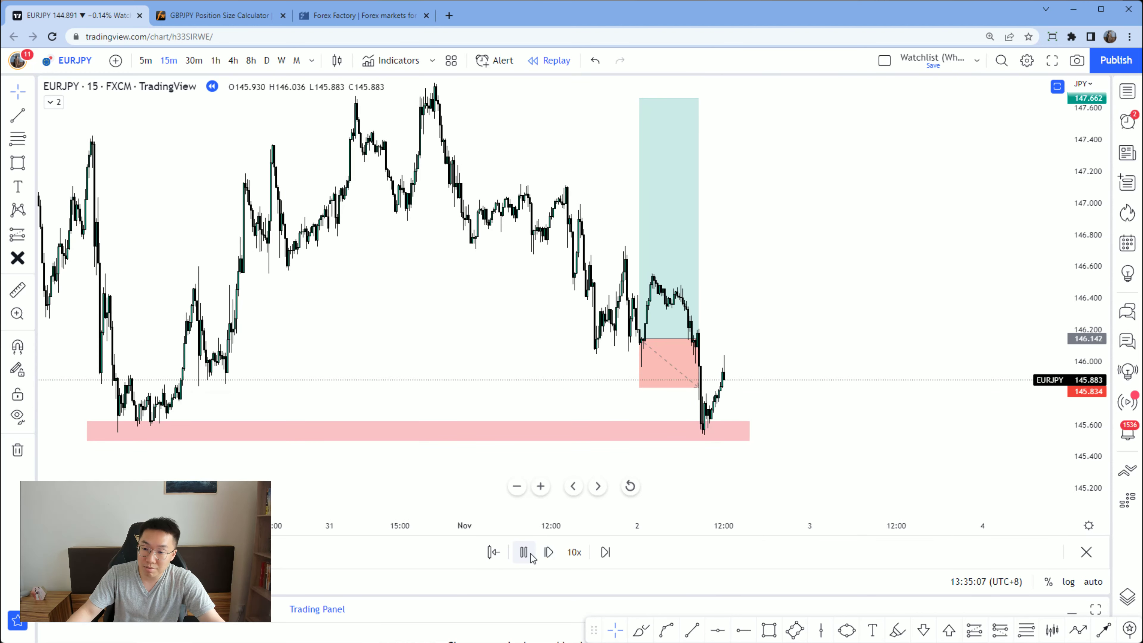
click(524, 553)
click(532, 557)
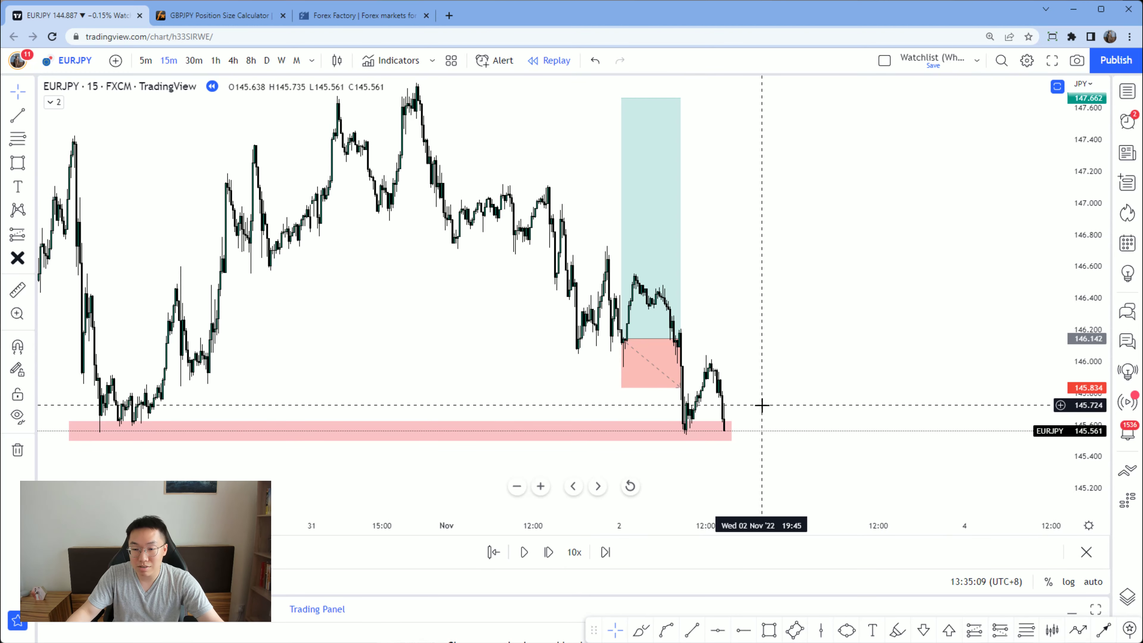
click(549, 553)
click(551, 554)
click(550, 553)
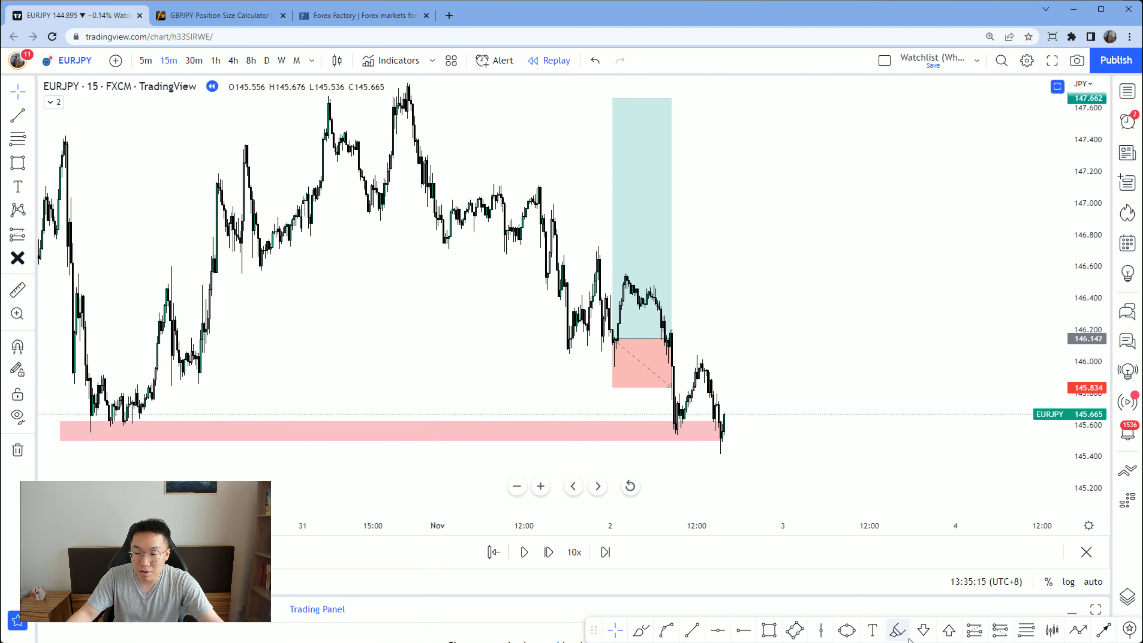
Place a second long position at 145.661 with a 145.357 stop and 147.660 target, and shorten it to end soon after entry
click(974, 629)
click(723, 413)
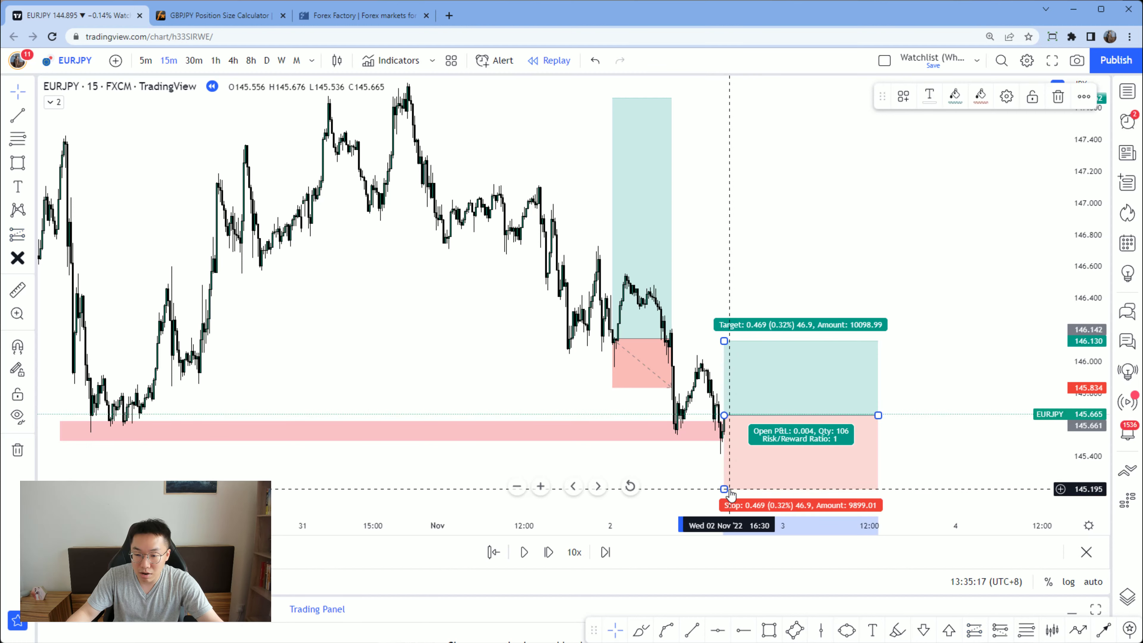
drag(738, 341, 766, 98)
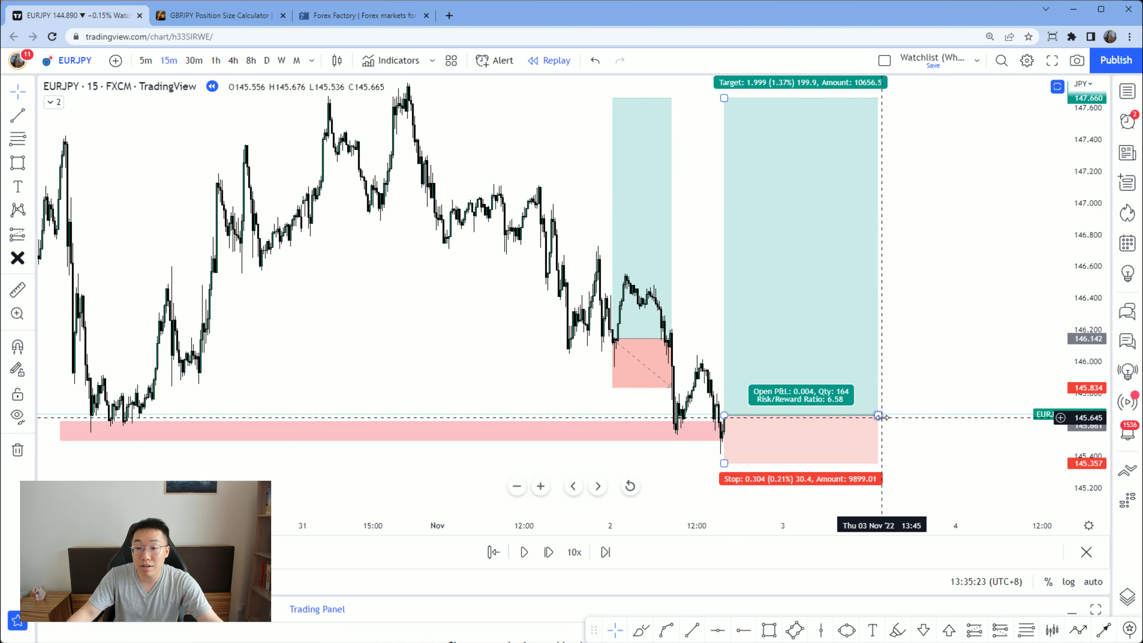
drag(877, 415, 756, 424)
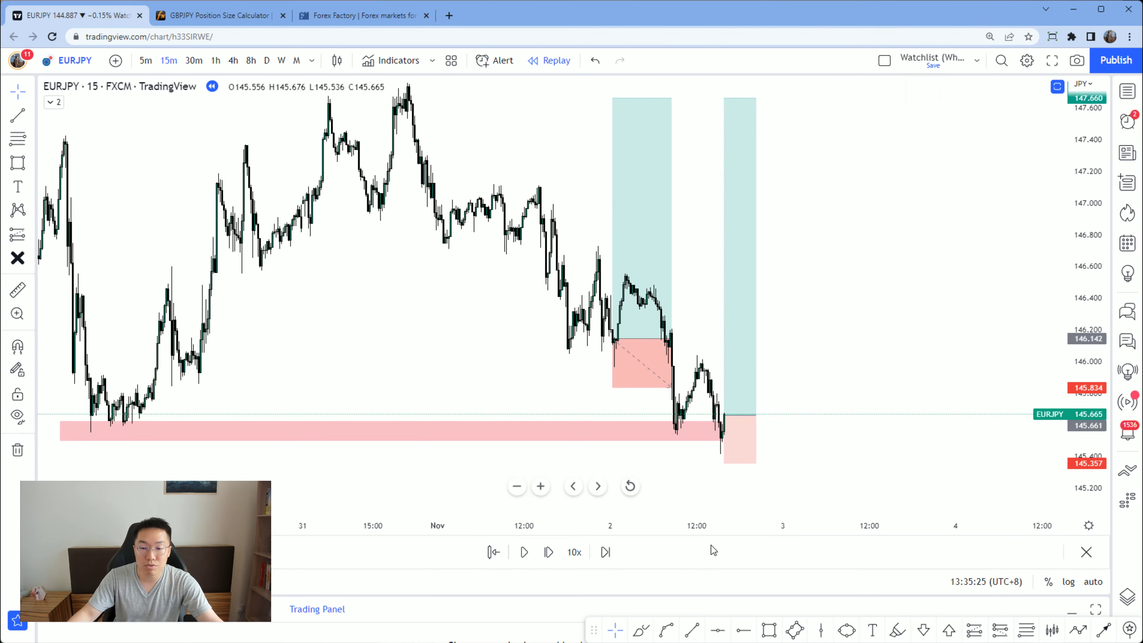
Play the bar replay until price falls through the 145.357 stop, and extend the second long position to the stop-out
click(524, 552)
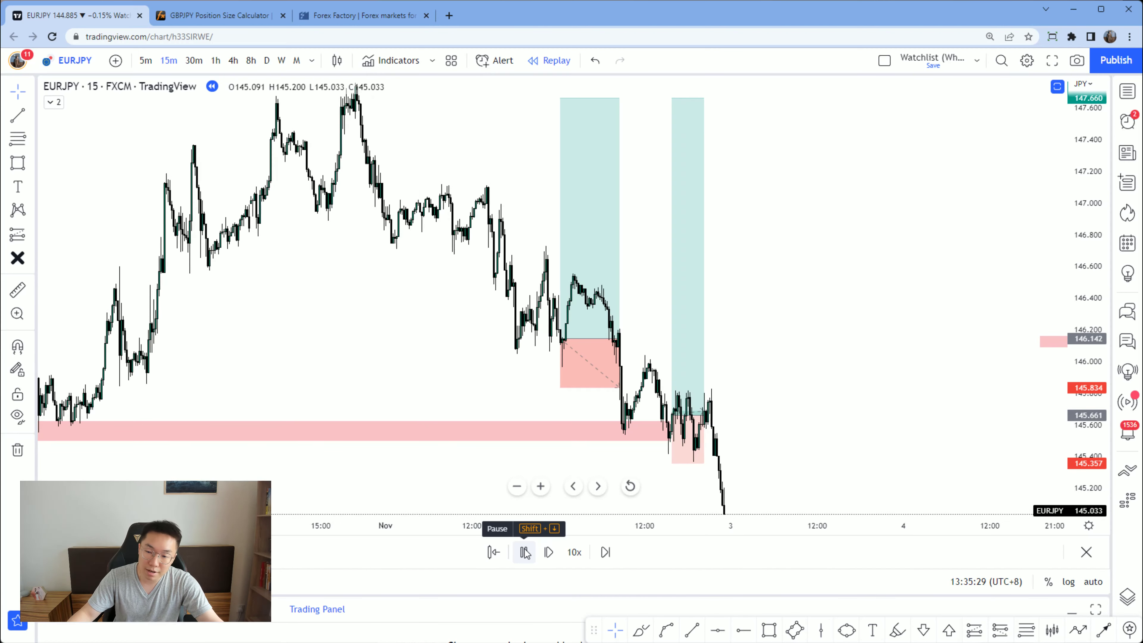
click(524, 552)
drag(698, 416, 709, 415)
Play the bar replay into 3 November until price has bounced from the new low and pulled back to 145.238
drag(811, 388, 773, 312)
drag(787, 352, 845, 347)
scroll(832, 361, down, 2)
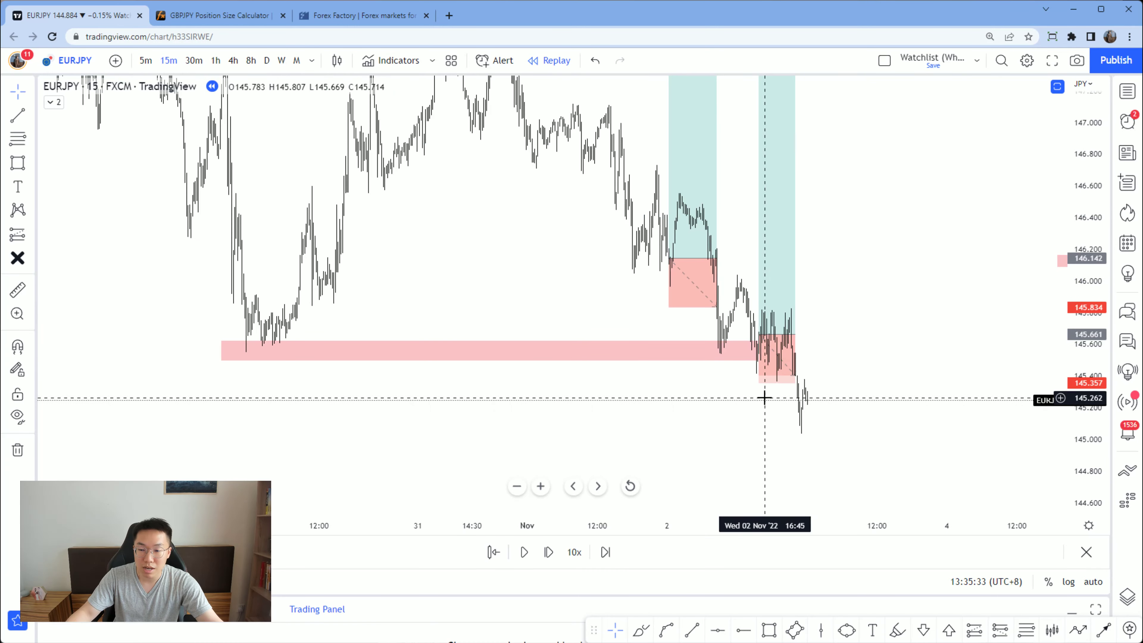
scroll(421, 401, up, 2)
scroll(405, 374, down, 1)
click(383, 347)
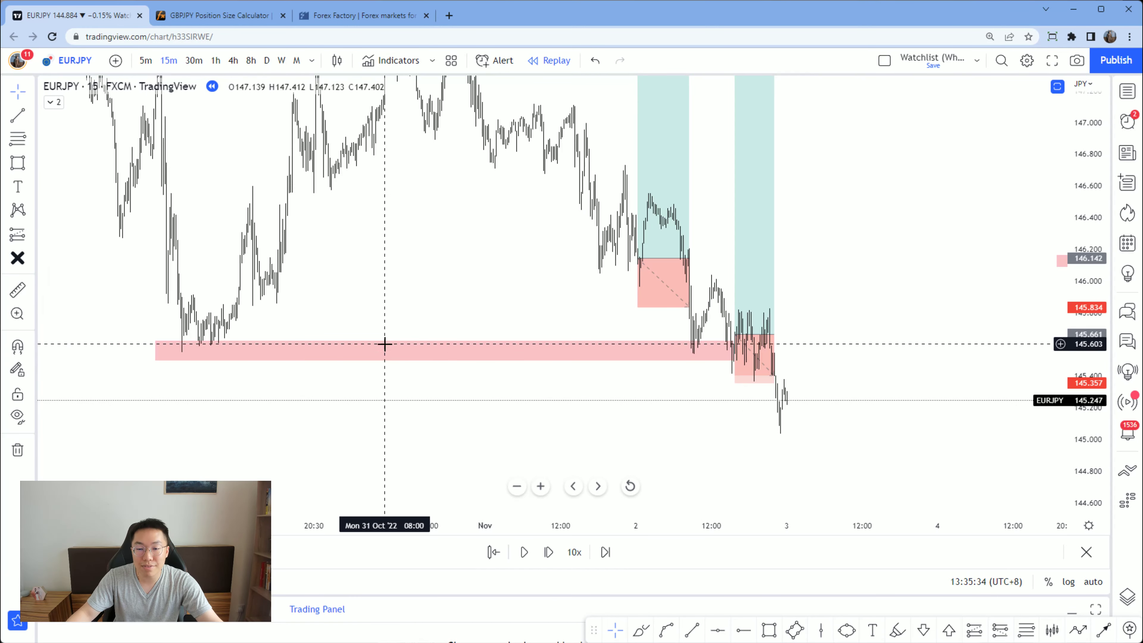
scroll(385, 351, up, 2)
drag(809, 330, 735, 320)
click(529, 559)
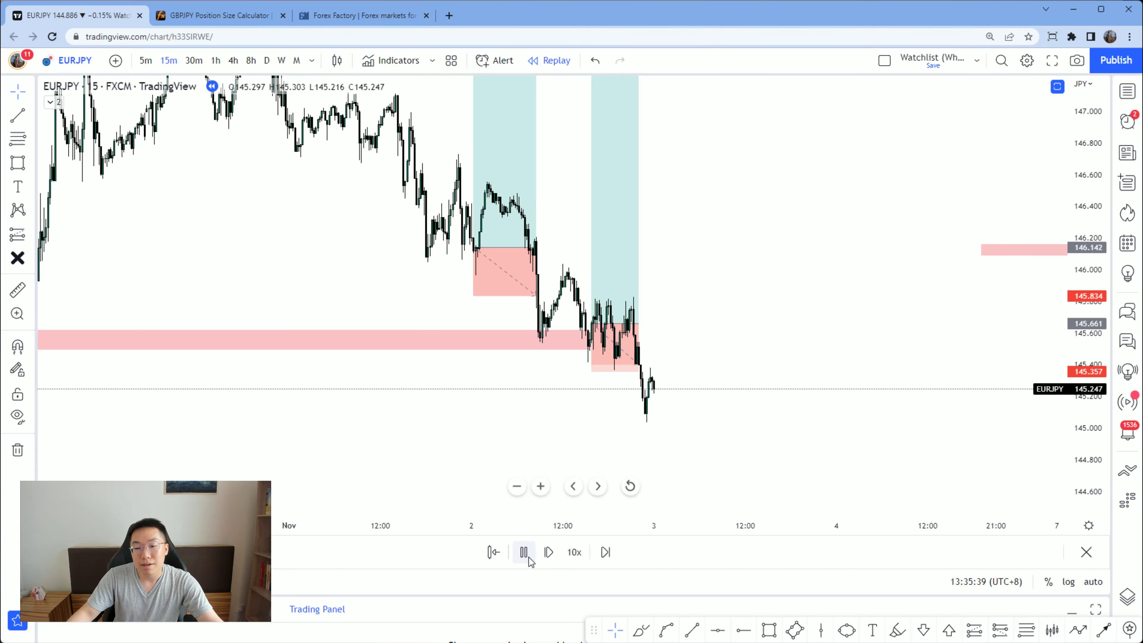
click(524, 553)
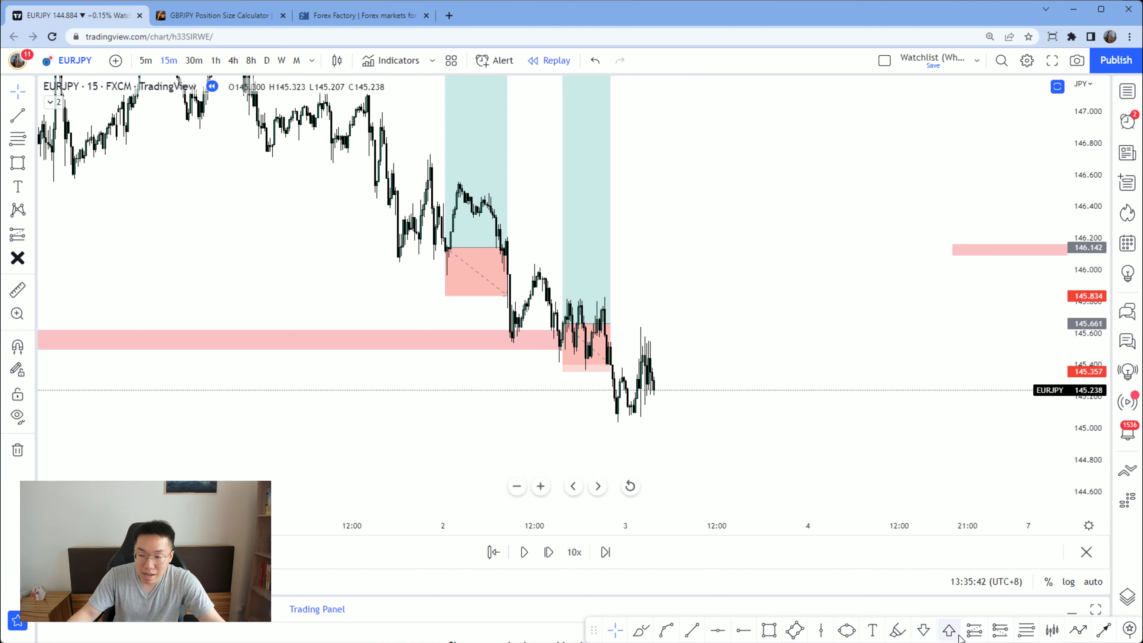
Place a third long position at 145.237 with a 144.987 stop and 146.806 target, and shorten it to end soon after the latest bar
click(974, 629)
click(641, 390)
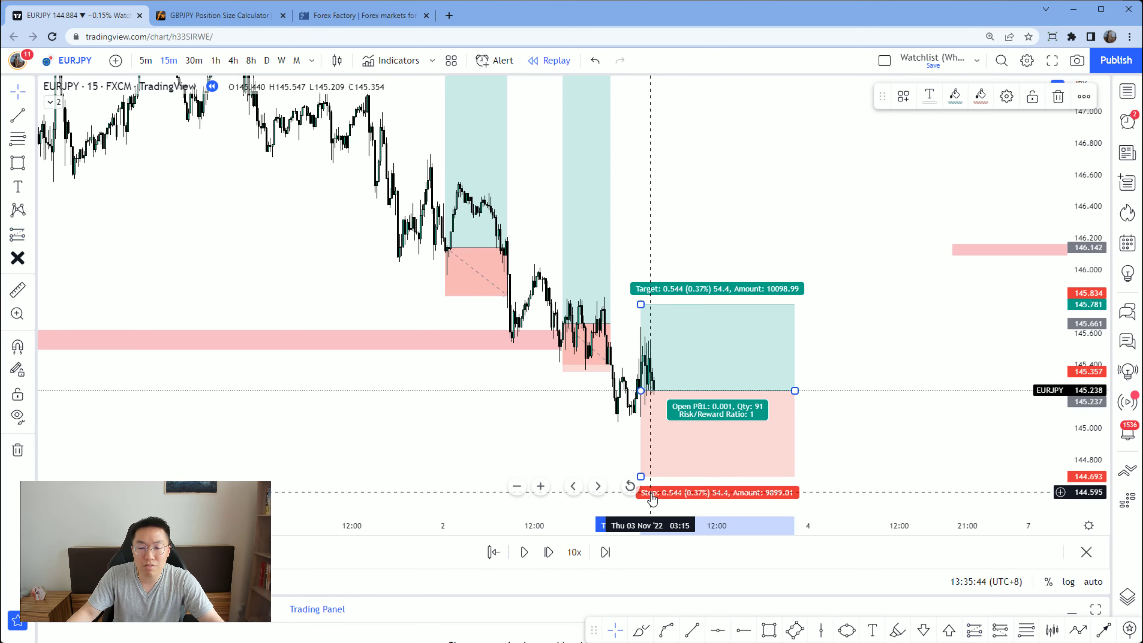
drag(641, 470, 642, 430)
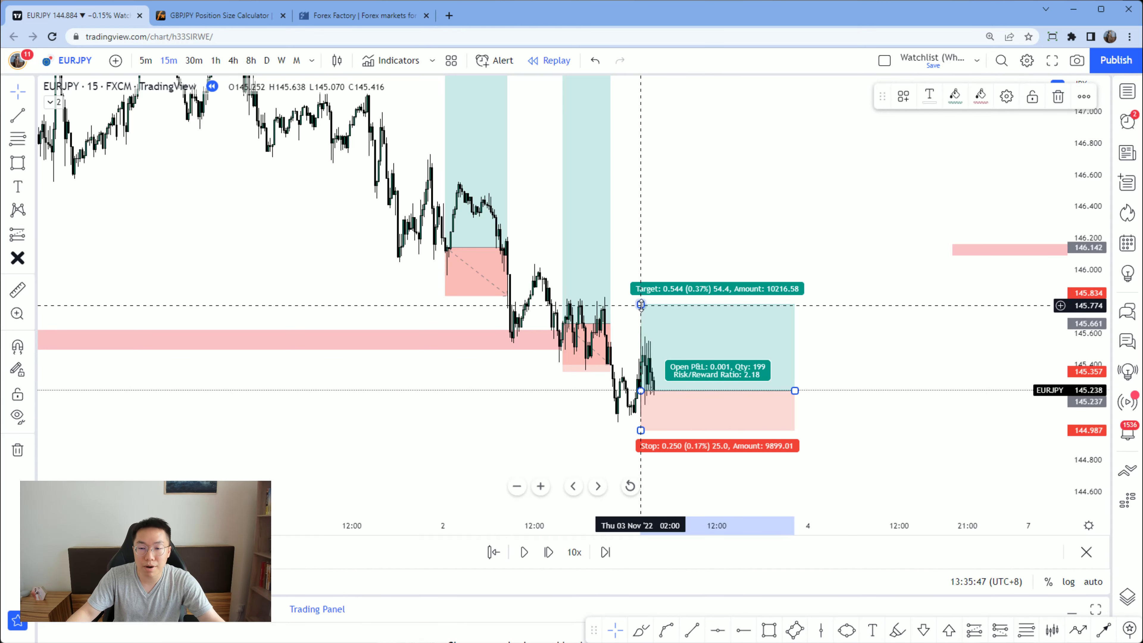
drag(641, 305, 641, 142)
click(828, 207)
drag(827, 207, 848, 235)
drag(1087, 233, 1086, 287)
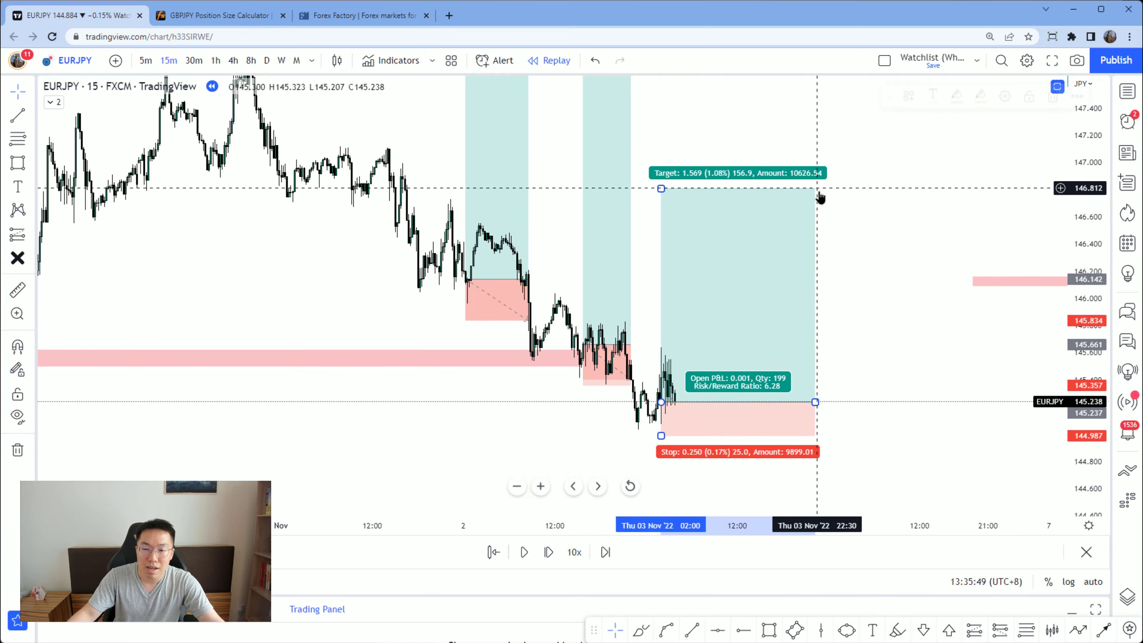
drag(666, 198, 739, 242)
key(ctrl+z)
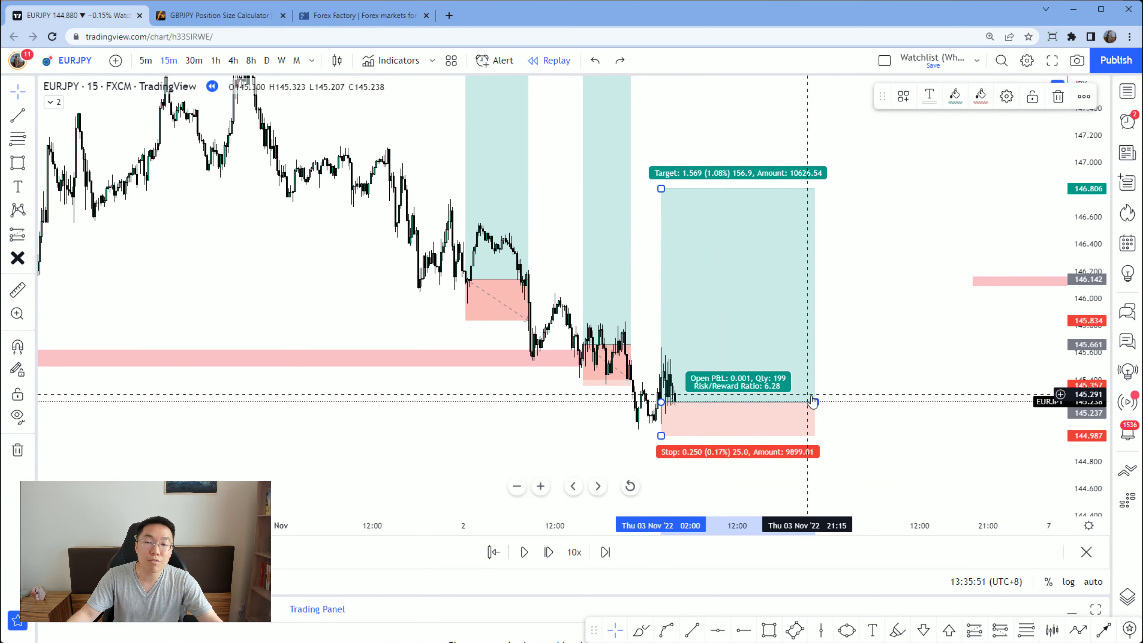
drag(811, 401, 704, 396)
Examine the three long positions together against the support rectangle and the overall decline
drag(801, 301, 900, 324)
scroll(913, 317, down, 3)
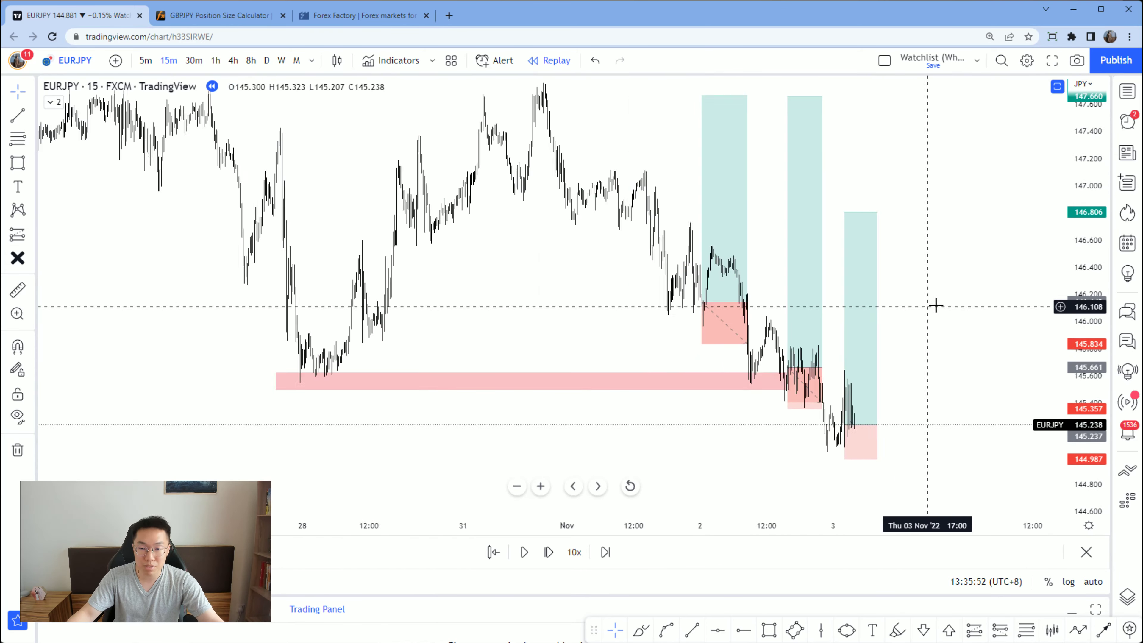
drag(1075, 276, 1074, 341)
scroll(999, 316, up, 2)
drag(869, 175, 897, 180)
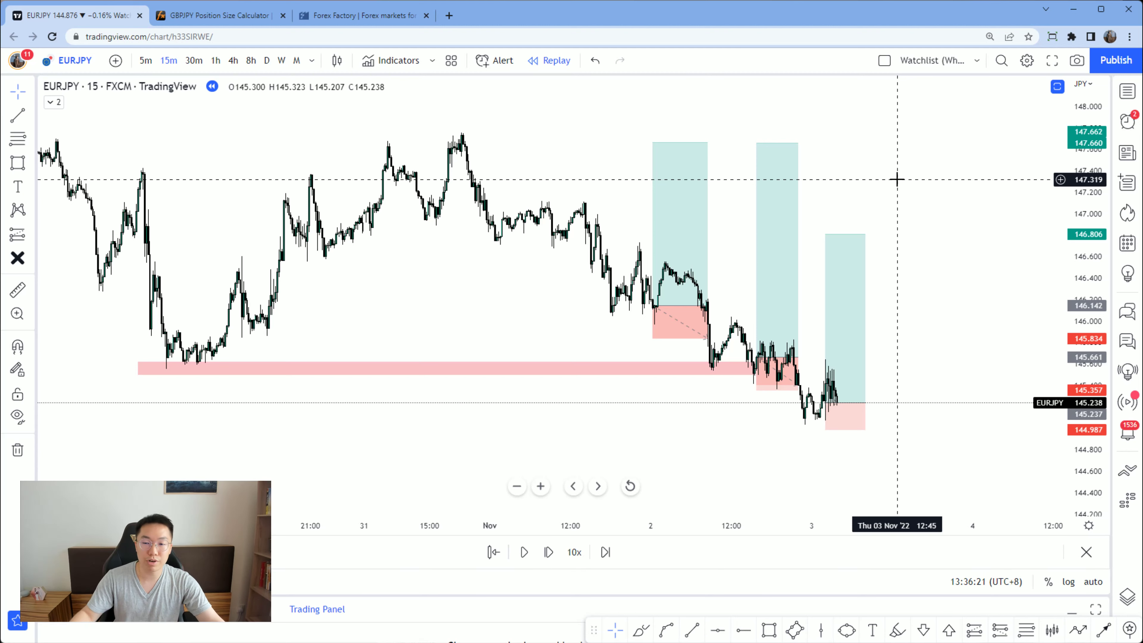
mouse_move(780, 319)
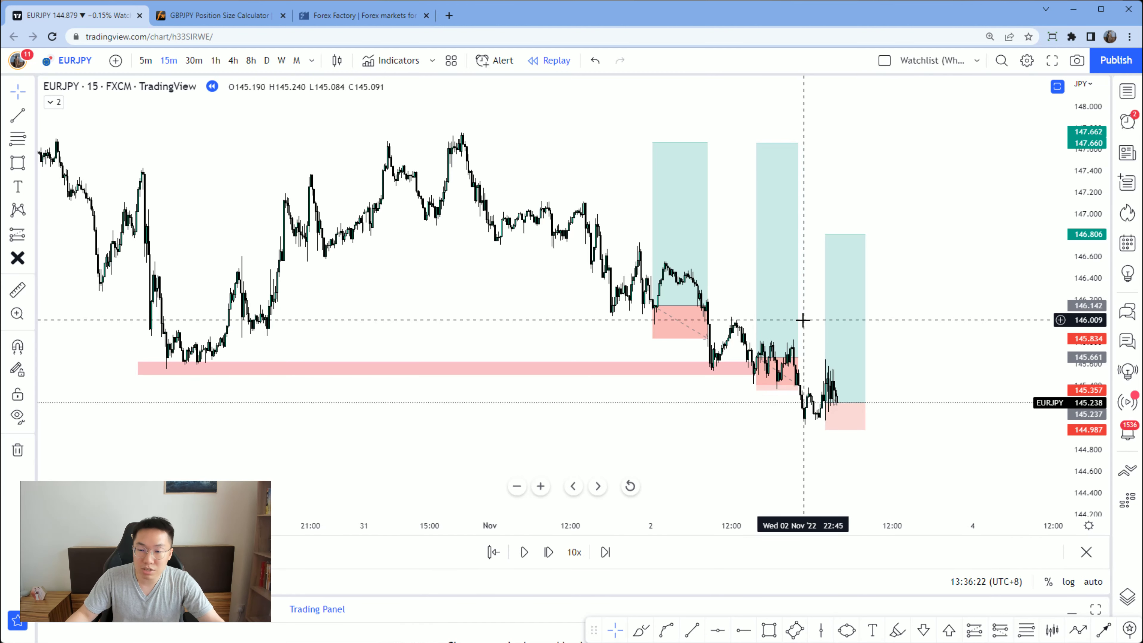
Delete the three long positions and the support rectangle from the chart
click(788, 312)
click(787, 306)
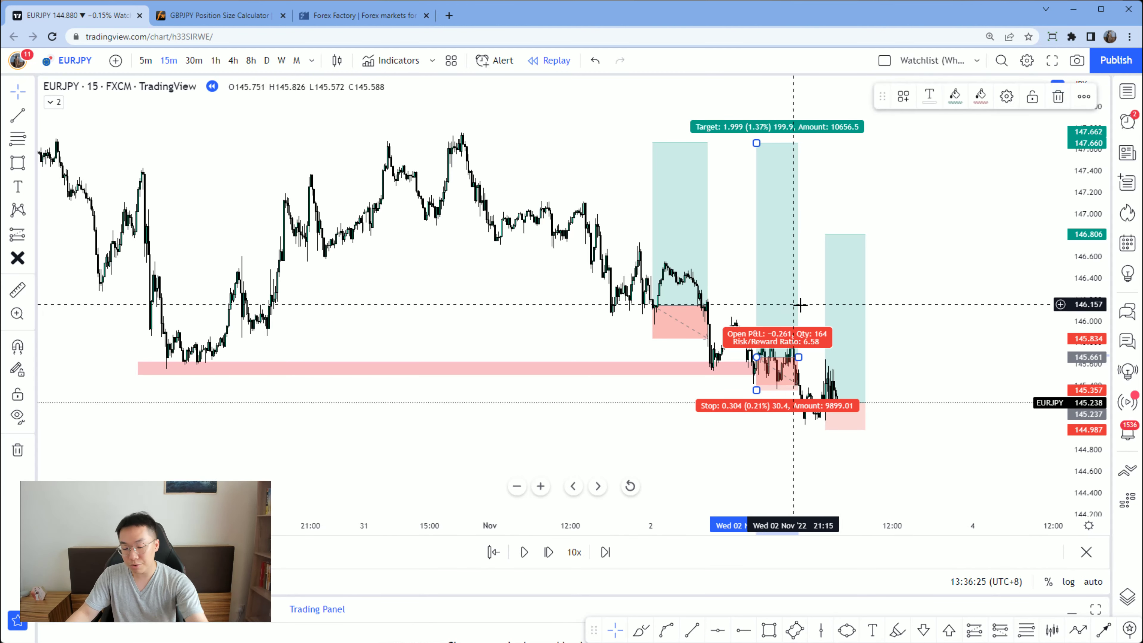
key(Delete)
click(845, 316)
key(Delete)
click(676, 241)
key(Delete)
click(712, 370)
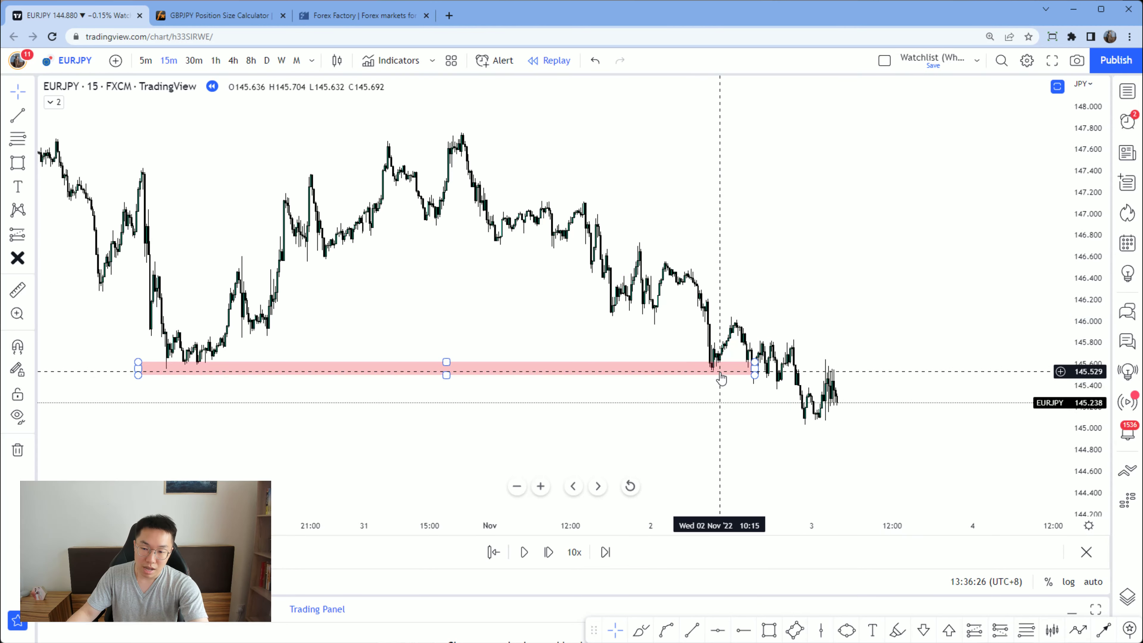
key(Delete)
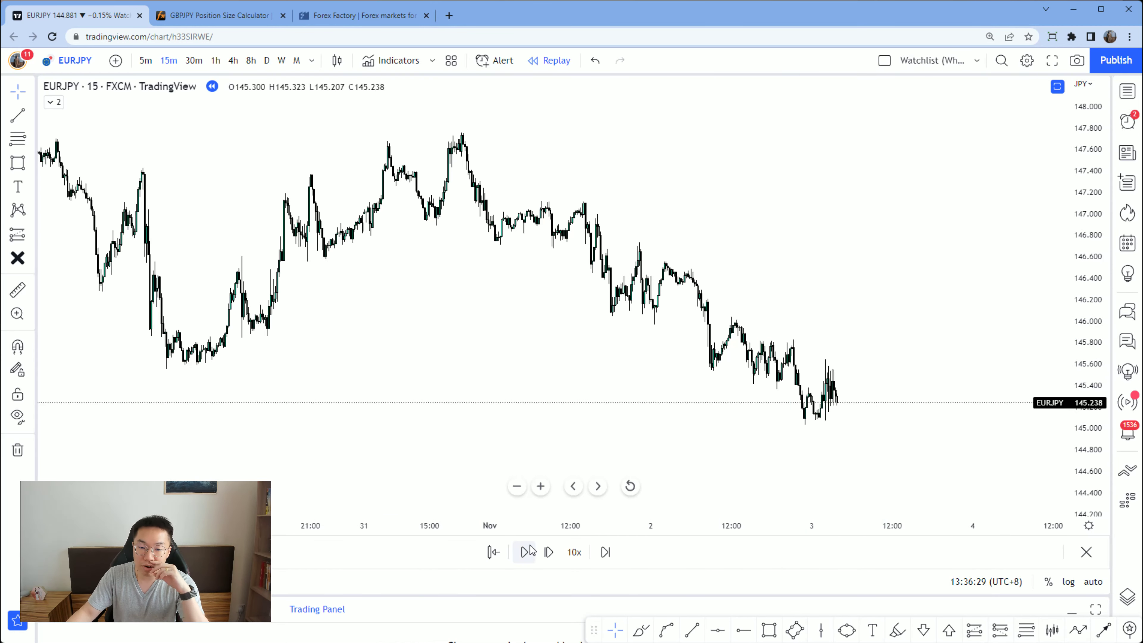
Restart the bar replay from early 2 November and play it until price falls back to the lows near 146.100
click(494, 552)
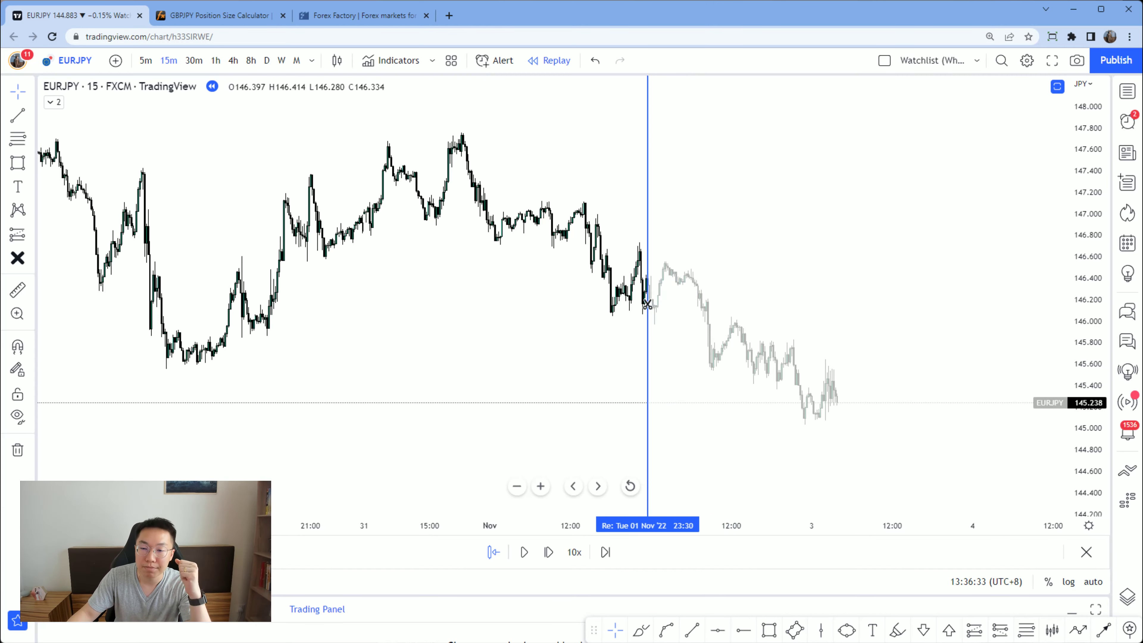
click(684, 302)
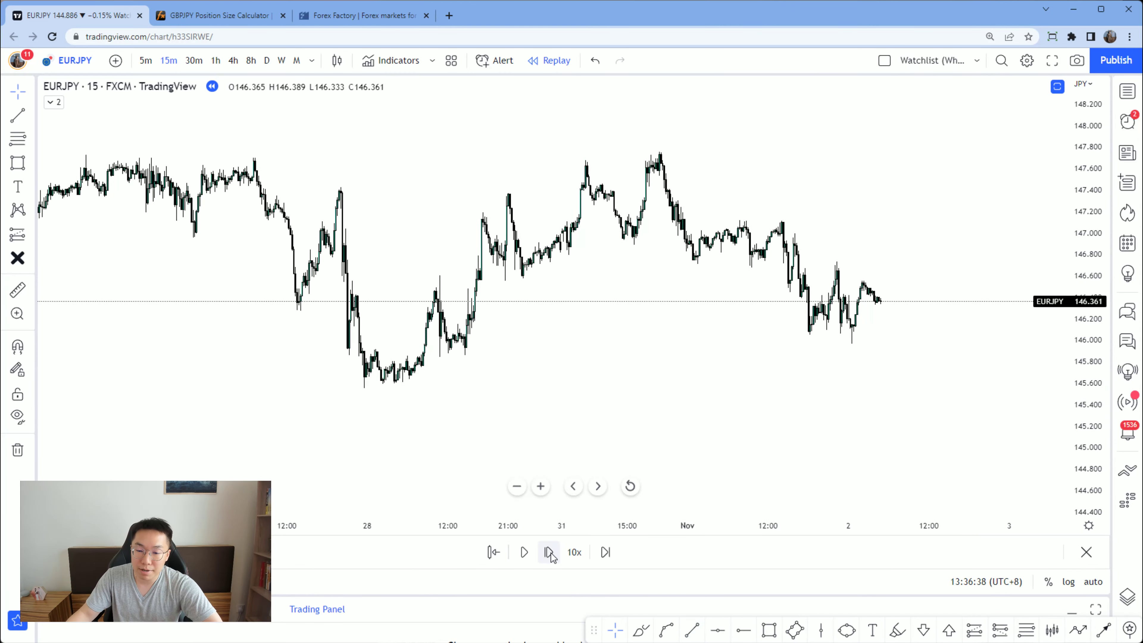
drag(717, 421, 689, 422)
scroll(689, 421, up, 2)
drag(1073, 437, 1073, 349)
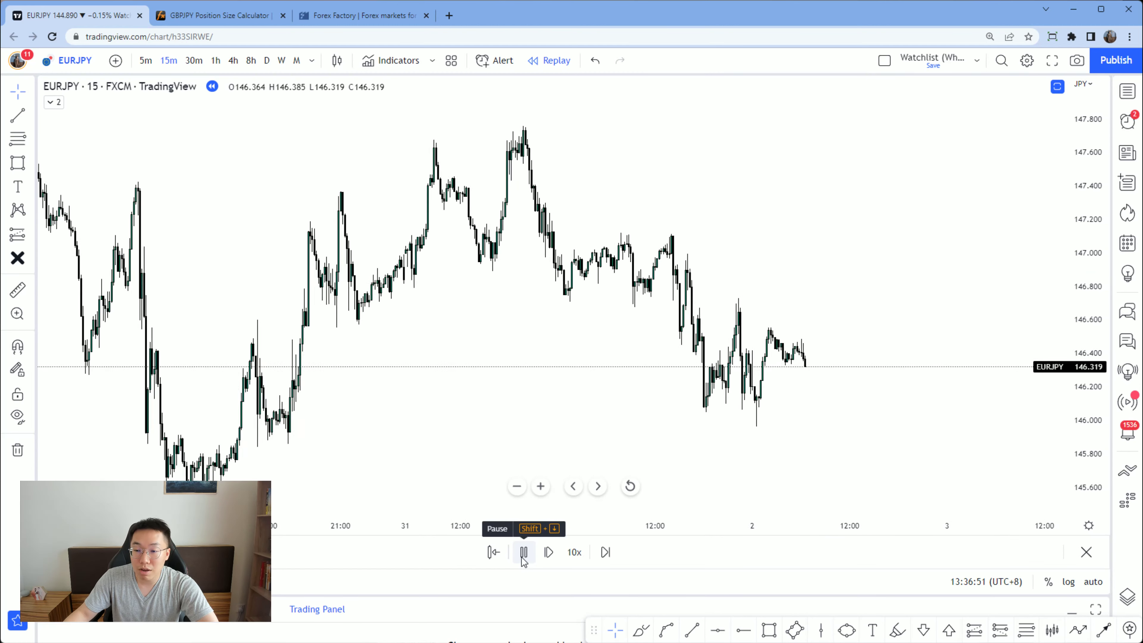
click(523, 553)
Draw a support rectangle from about 146.05 to 146.10 across the recent lows, extending it past the latest bar
click(769, 630)
drag(663, 404, 834, 412)
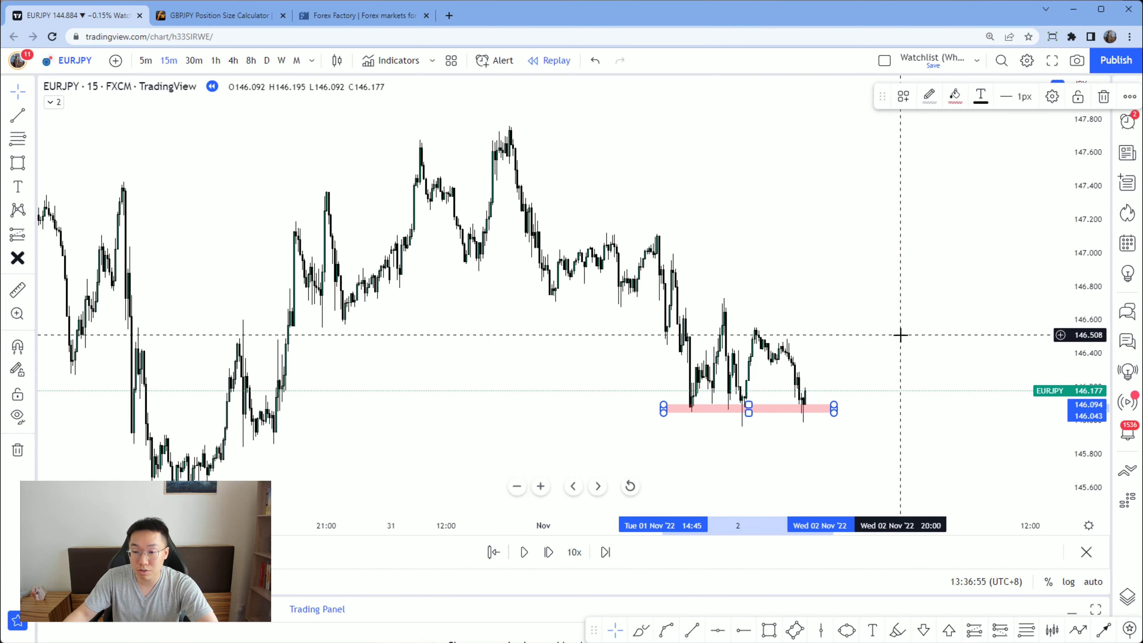
drag(900, 335, 930, 252)
drag(1104, 437, 1103, 370)
scroll(963, 305, up, 3)
click(636, 338)
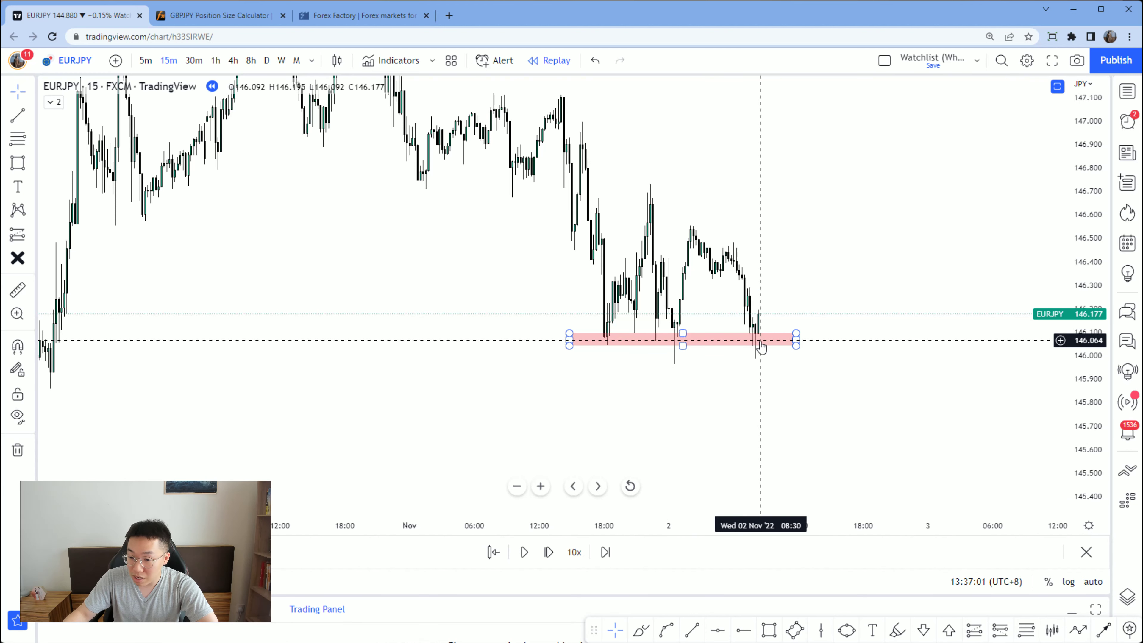
Advance the replay through the support breakdown and draw a horizontal trend line from the 145.966 wick low to 2 November 12:45
click(549, 552)
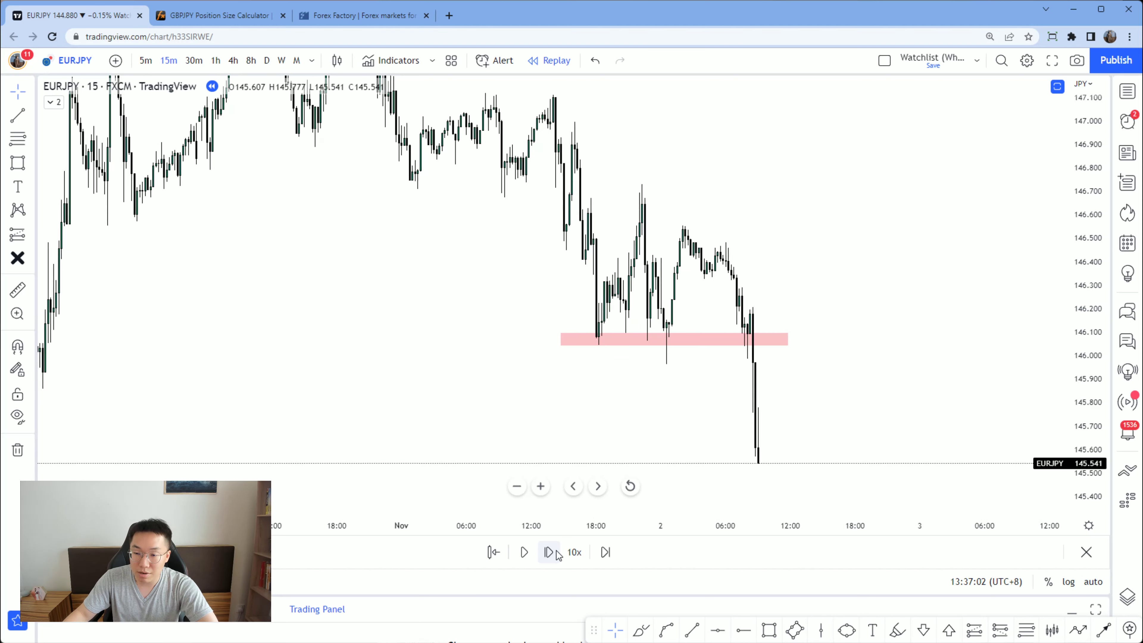
click(557, 554)
click(1000, 633)
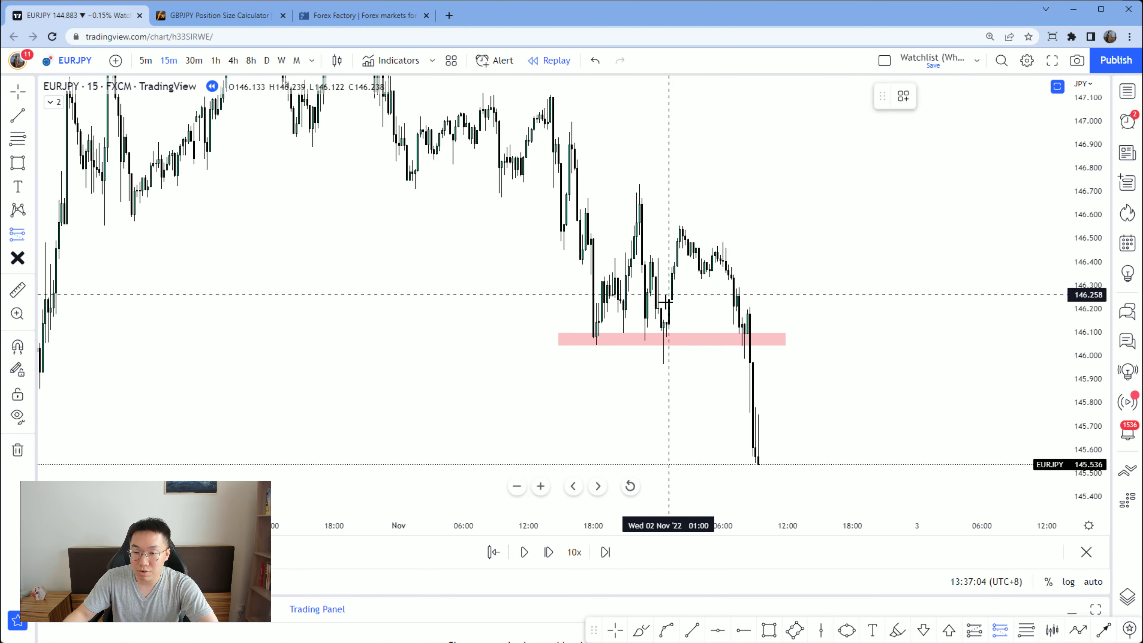
click(692, 631)
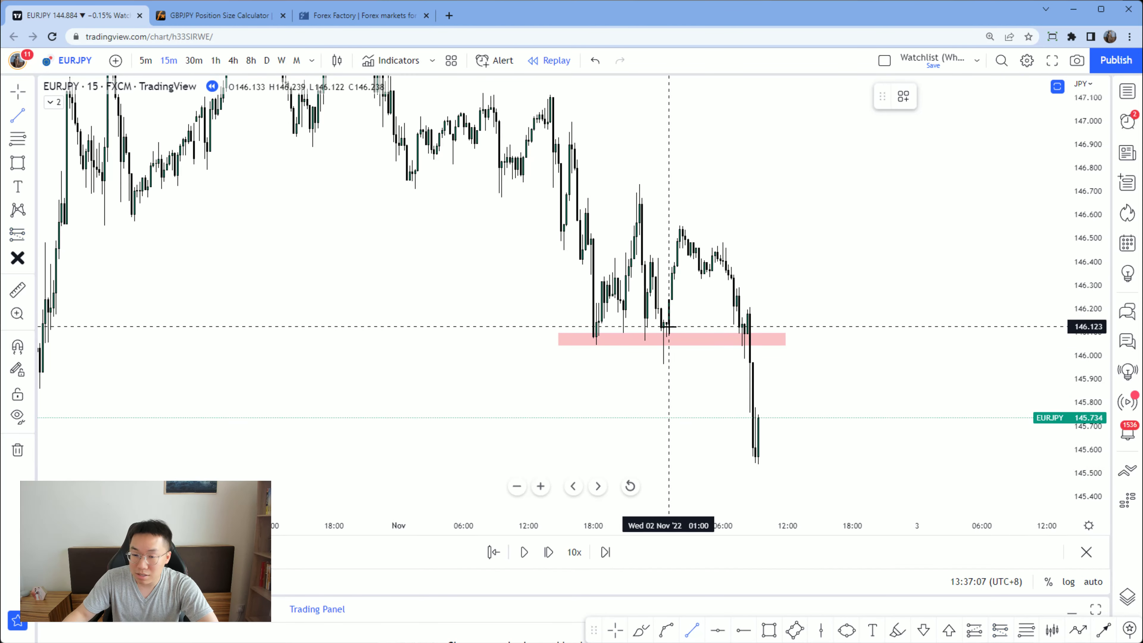
click(664, 364)
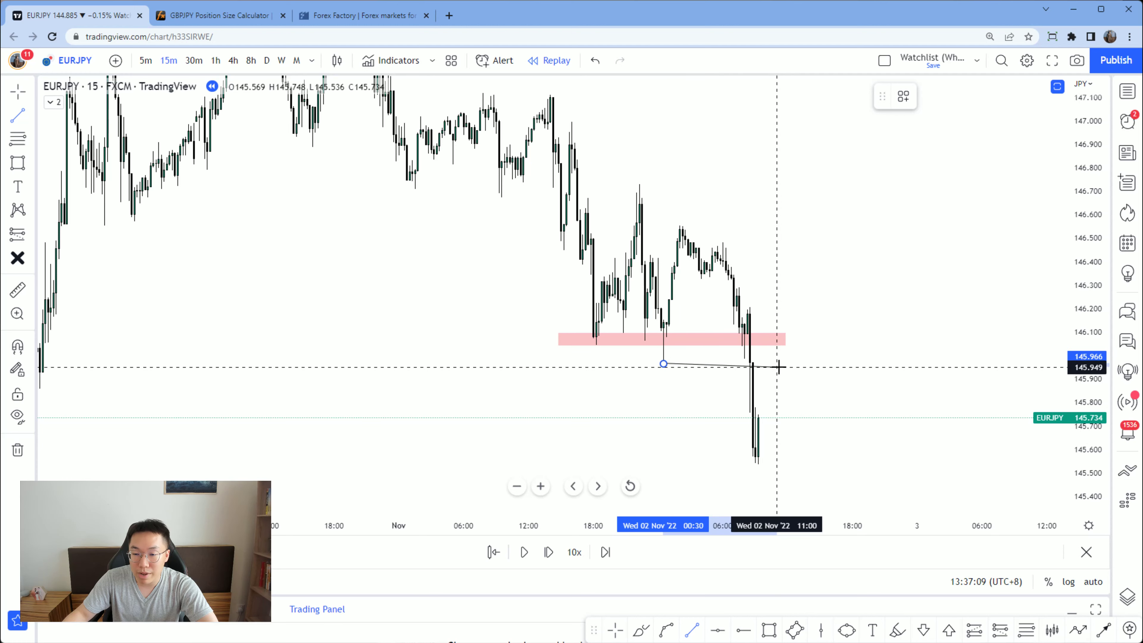
click(796, 363)
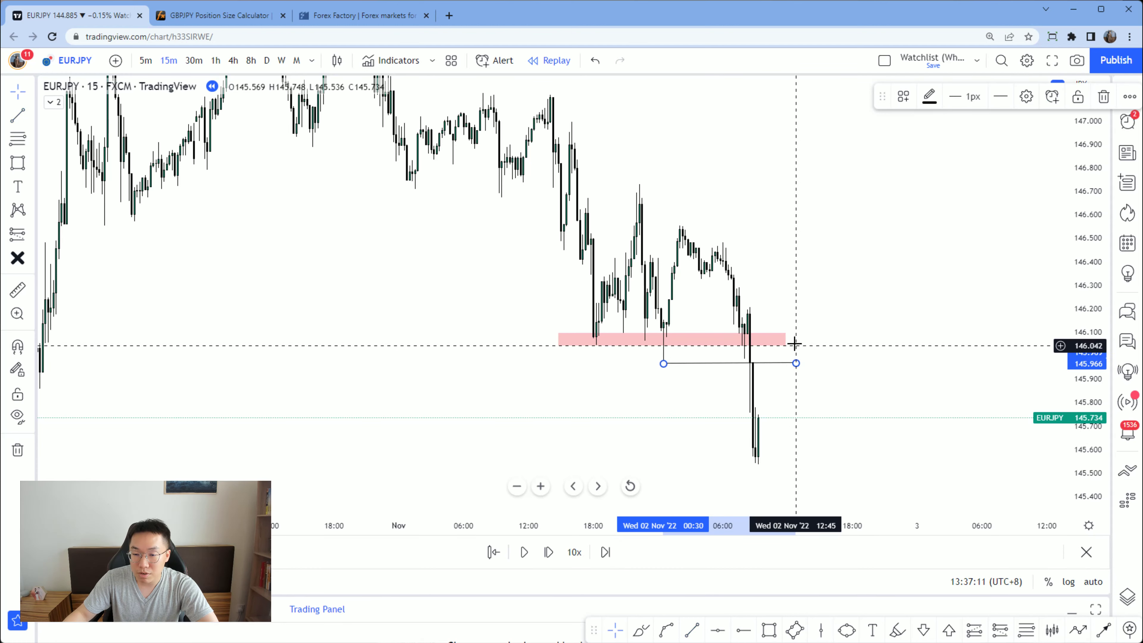
Place a short position with its entry at 145.969 on the broken low's line and its stop at 146.309
drag(798, 340, 755, 325)
click(1000, 630)
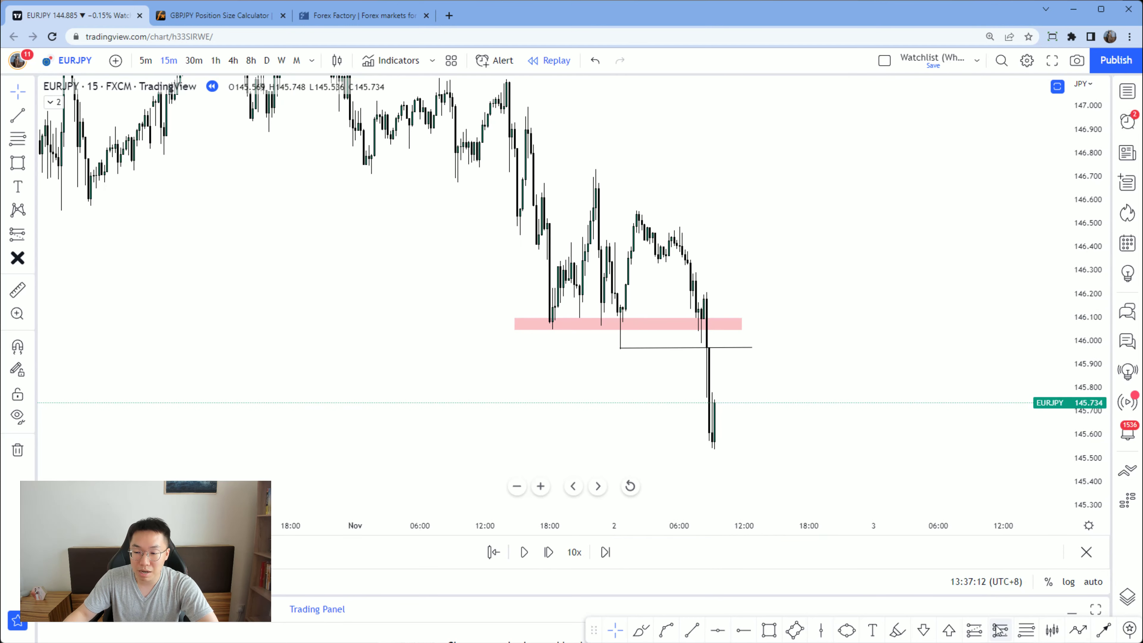
click(763, 347)
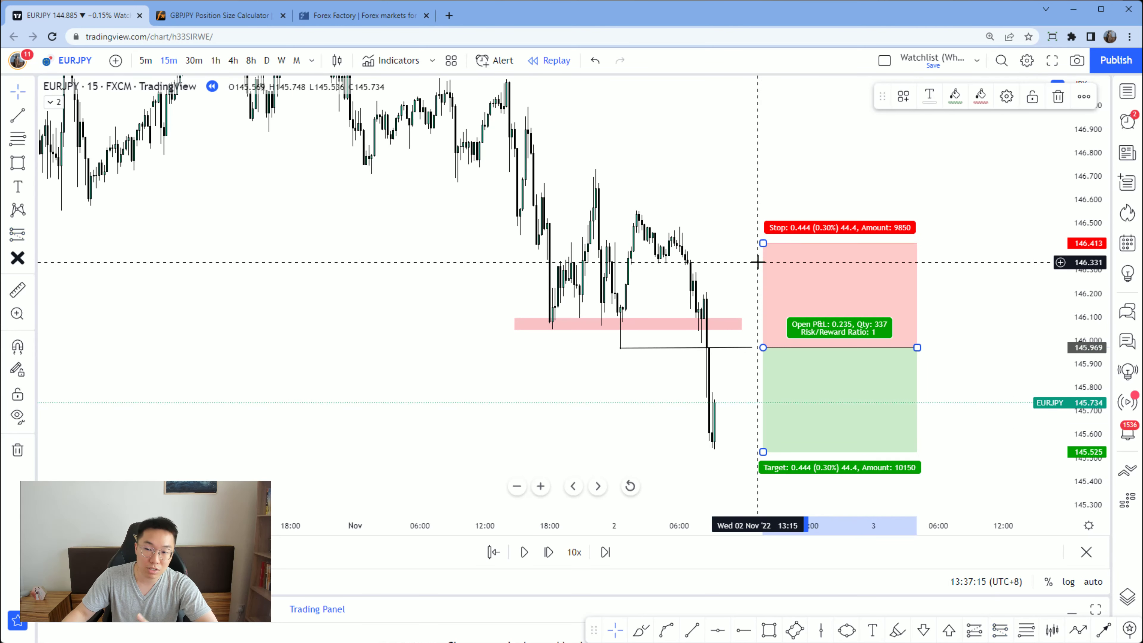
drag(763, 243, 810, 267)
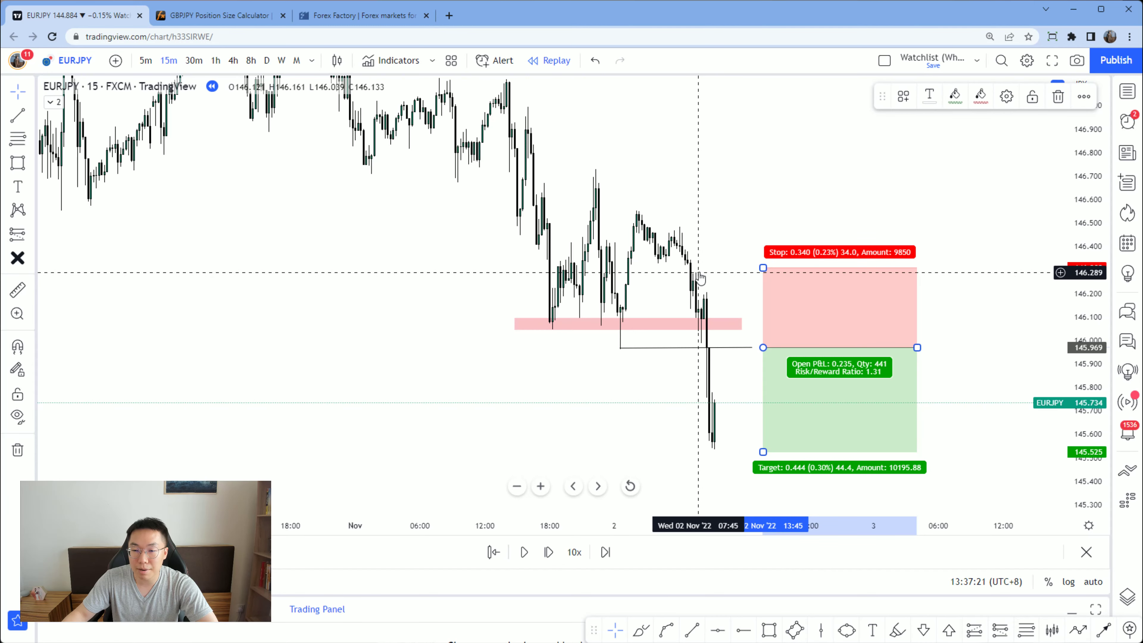
Step the bar replay forward until price retraces up to the short position's 145.969 entry
drag(986, 286, 987, 261)
drag(1072, 311, 1068, 331)
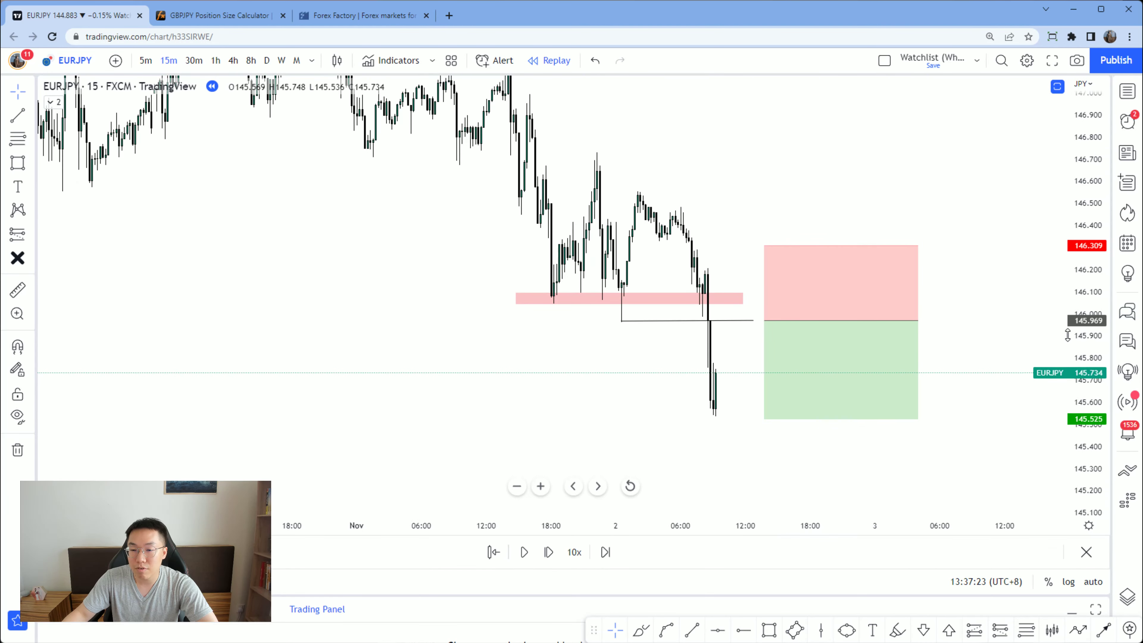
click(549, 552)
click(549, 552)
click(549, 553)
click(549, 552)
click(549, 553)
click(549, 553)
click(549, 553)
click(549, 553)
click(549, 553)
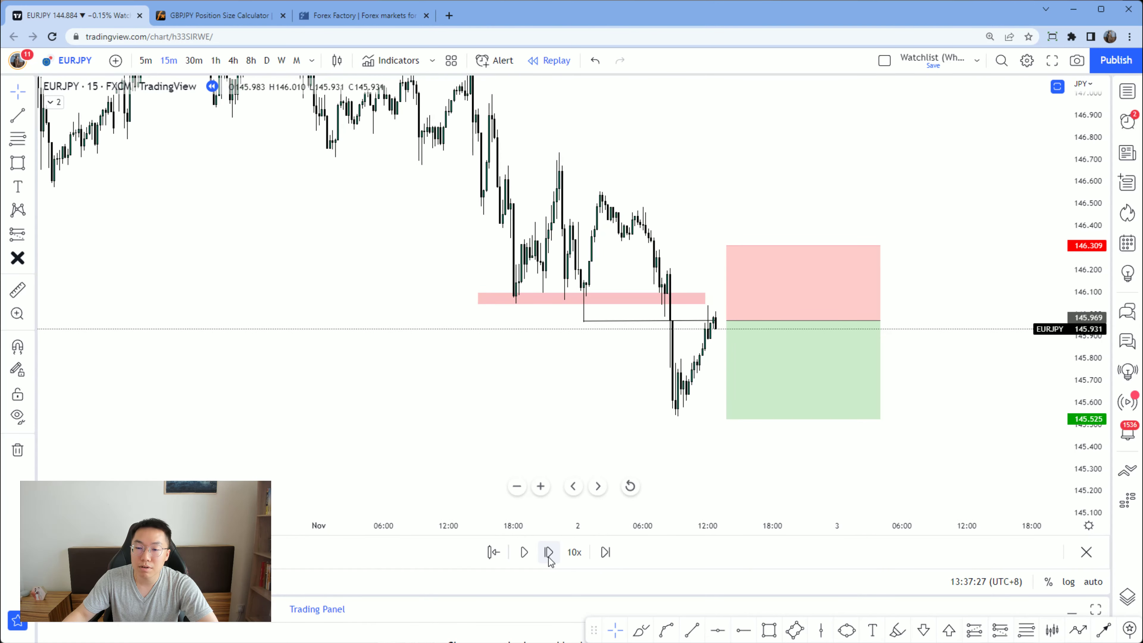
Shift the short position back to start at 12:00 on 2 November and lower its target to 144.794
click(809, 384)
key(Left)
key(Left)
key(Left)
key(Left)
key(Left)
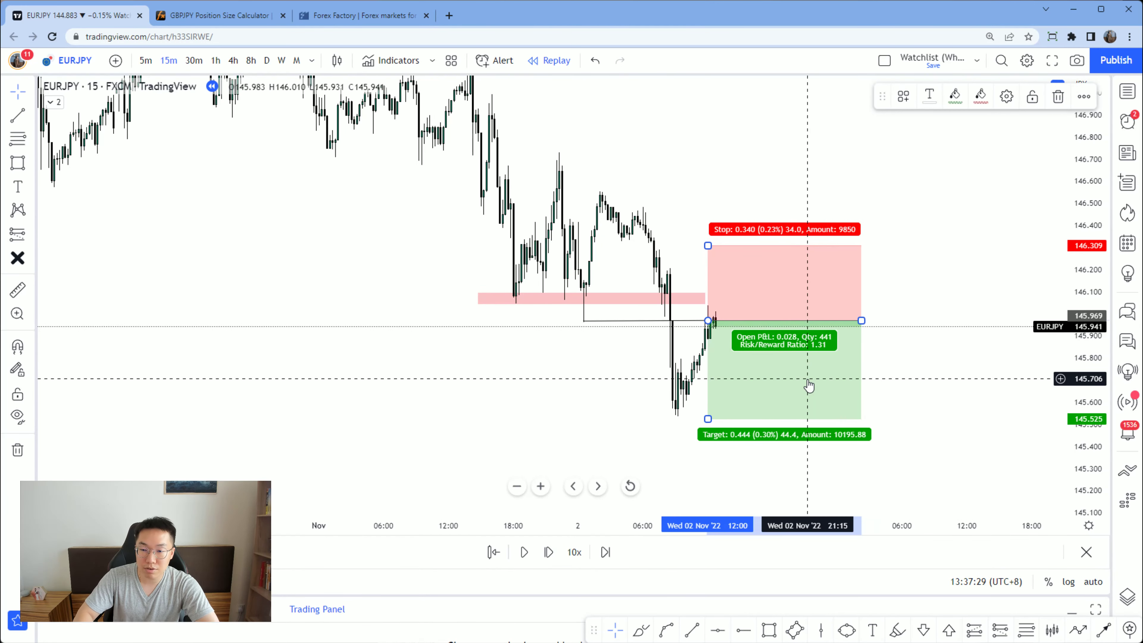
click(903, 201)
scroll(903, 202, down, 3)
scroll(969, 355, down, 3)
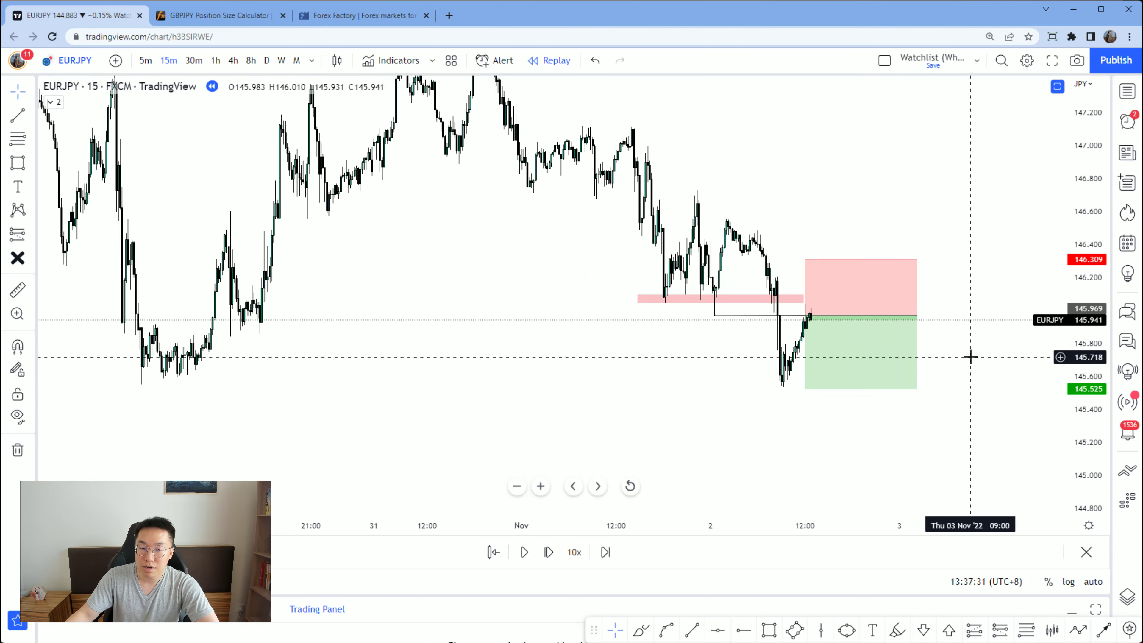
click(889, 388)
drag(889, 388, 898, 508)
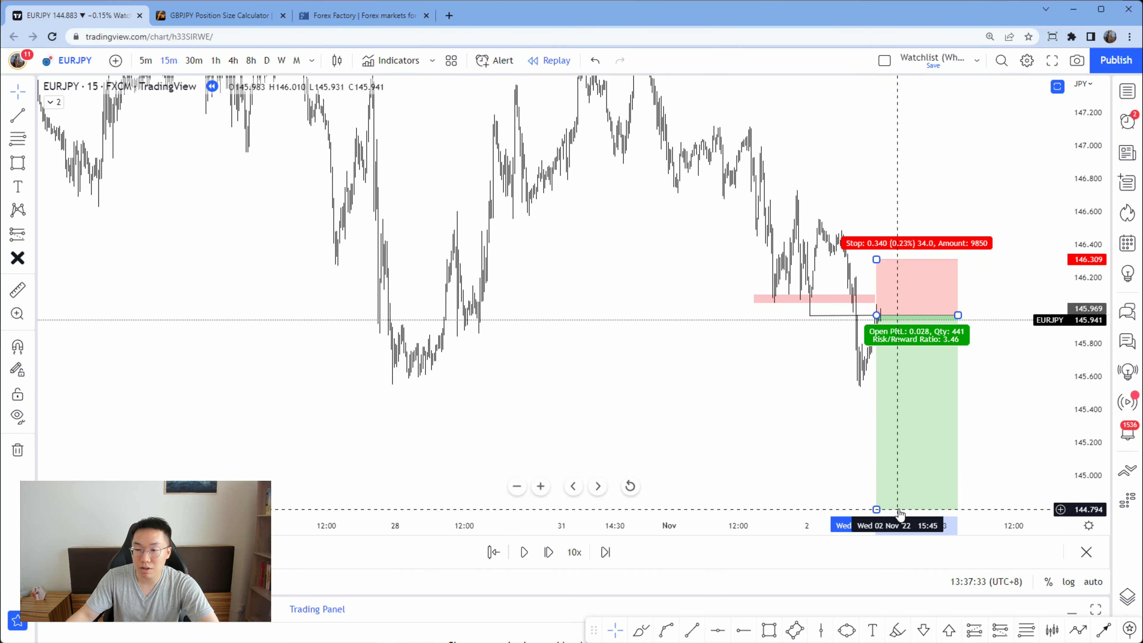
Play the bar replay to the end of 2 November, past the fresh low below 145.100
scroll(683, 366, up, 3)
click(523, 552)
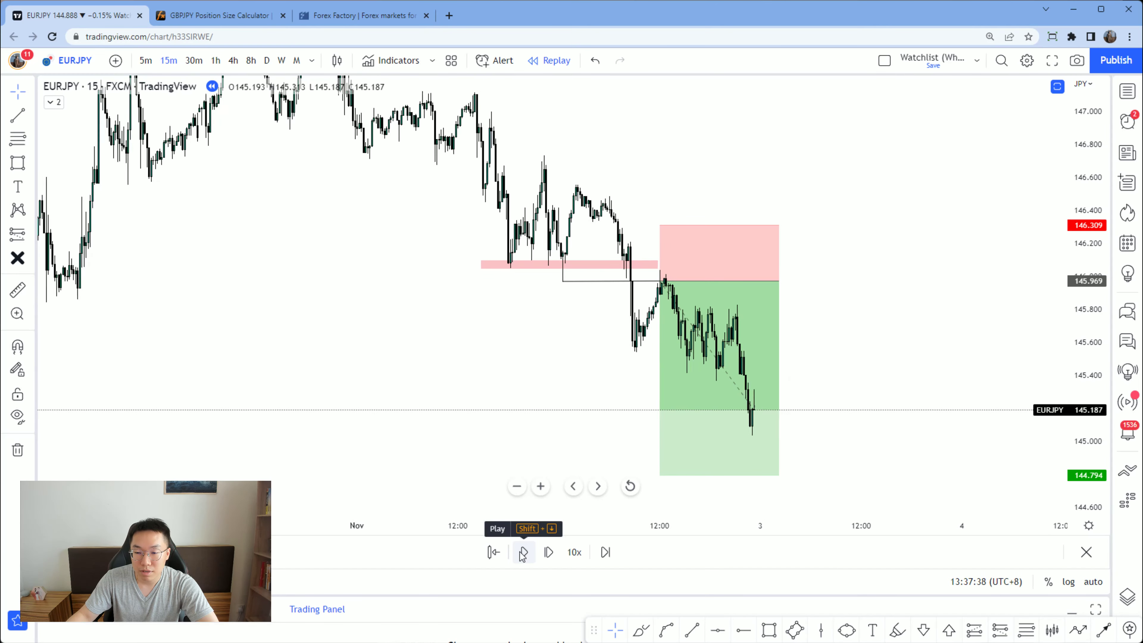
click(524, 552)
Draw a second support rectangle from about 145.41 to 145.49 across the broken lows inside the short position
scroll(1002, 339, down, 3)
click(769, 630)
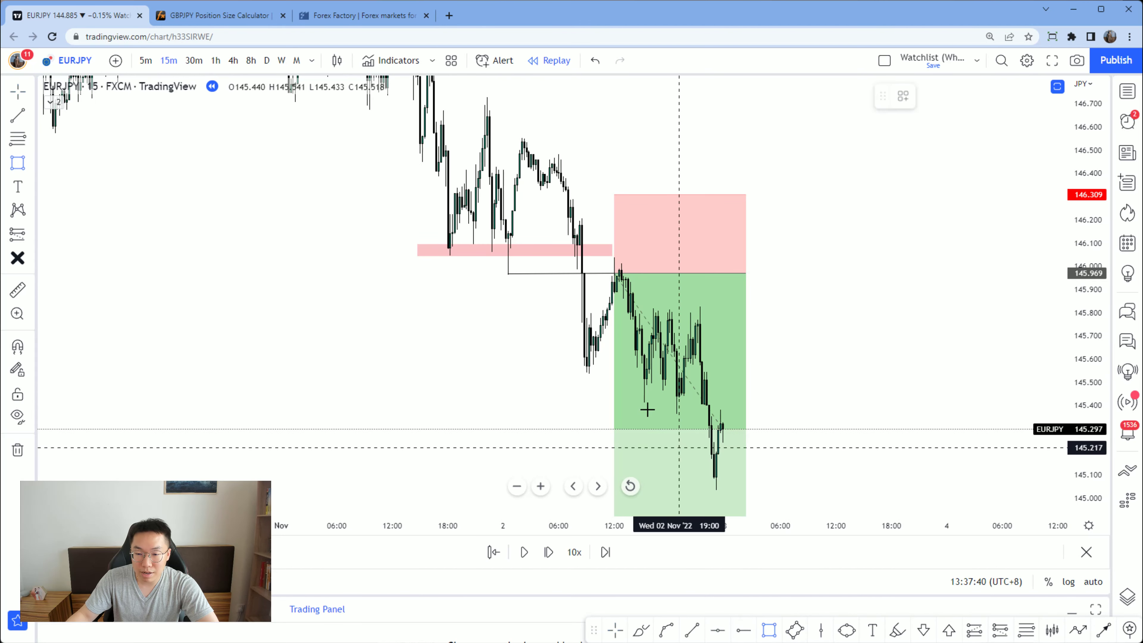
drag(621, 385, 833, 404)
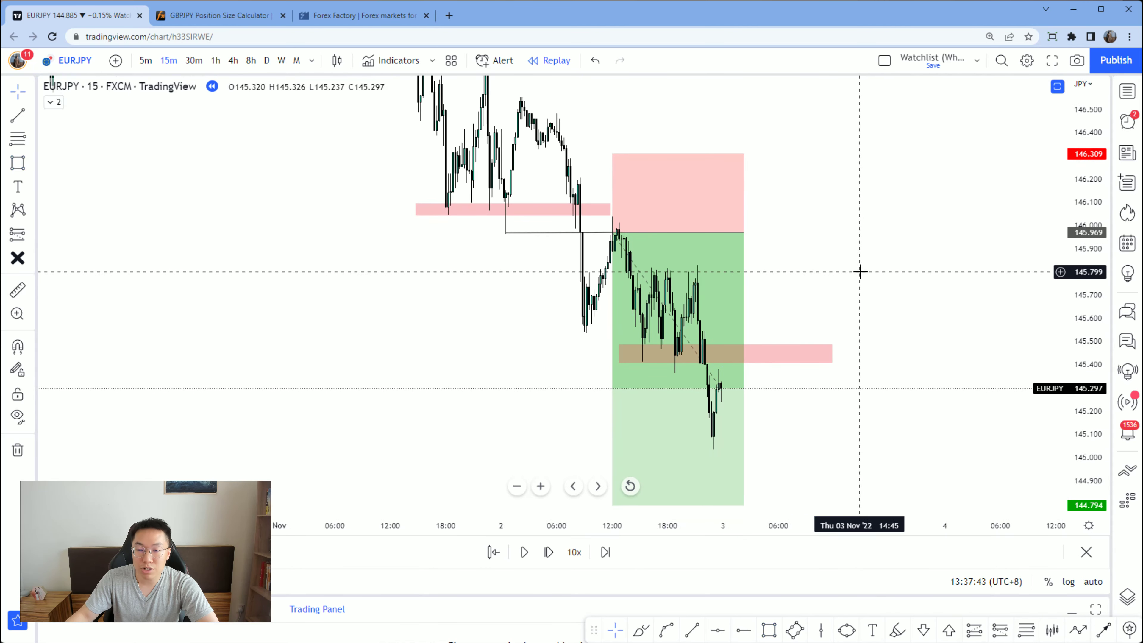
Move the short position's stop to breakeven at 145.970 and extend its end to about 06:45 on 3 November
drag(613, 153, 595, 243)
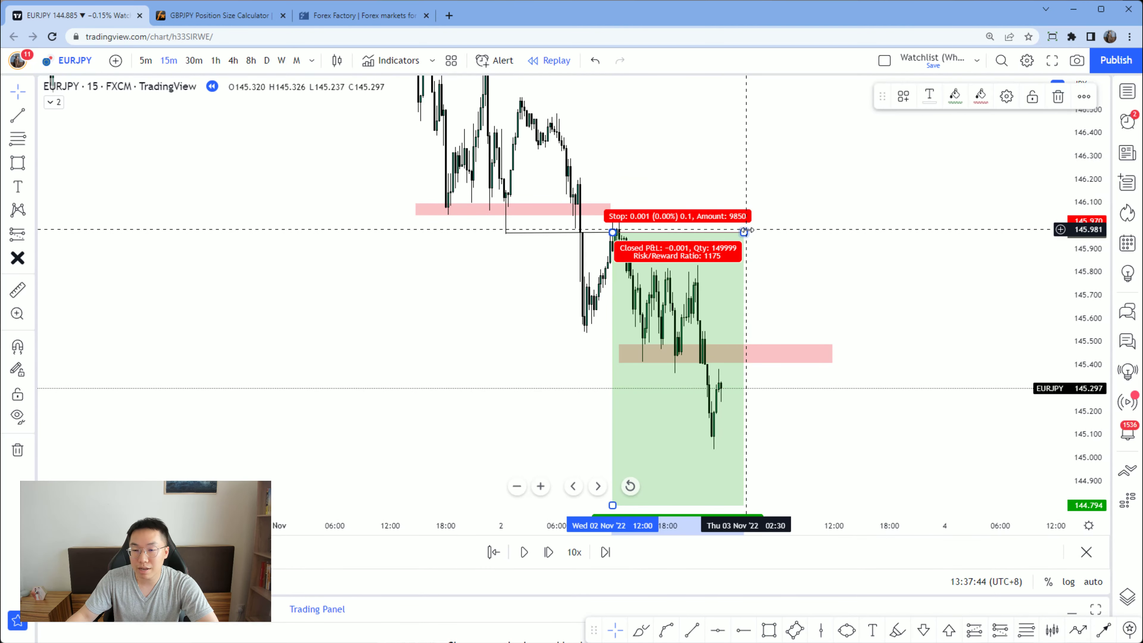
drag(744, 233, 785, 233)
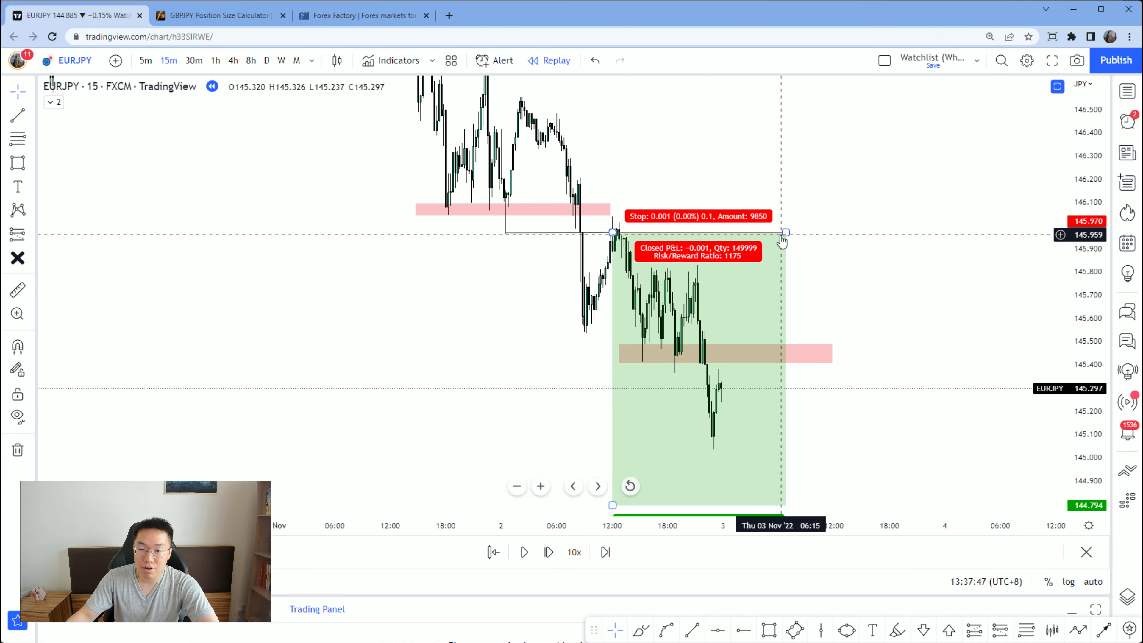
Mark the swing high before the latest breakdown with an arrow and a horizontal line at about 145.839
click(1103, 630)
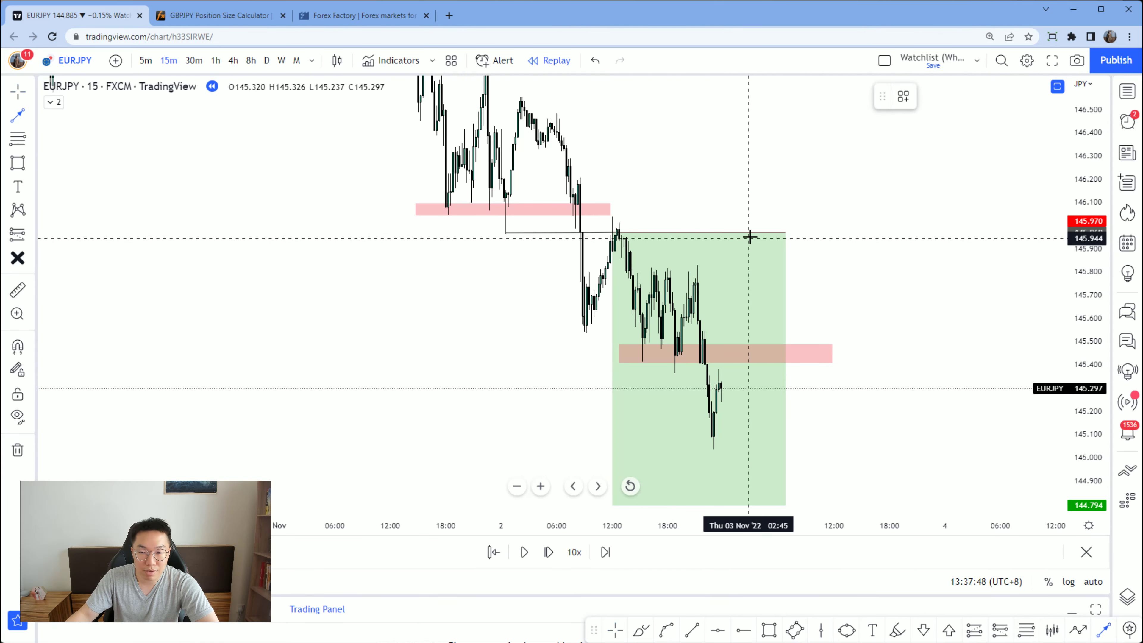
drag(751, 236, 711, 262)
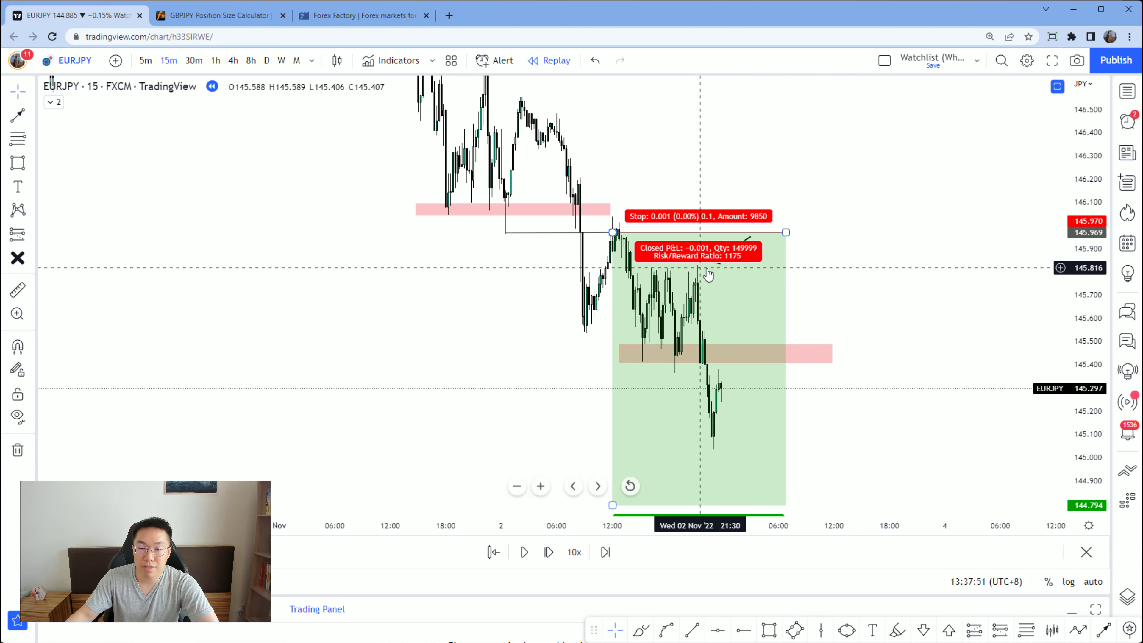
click(692, 629)
drag(700, 262, 818, 261)
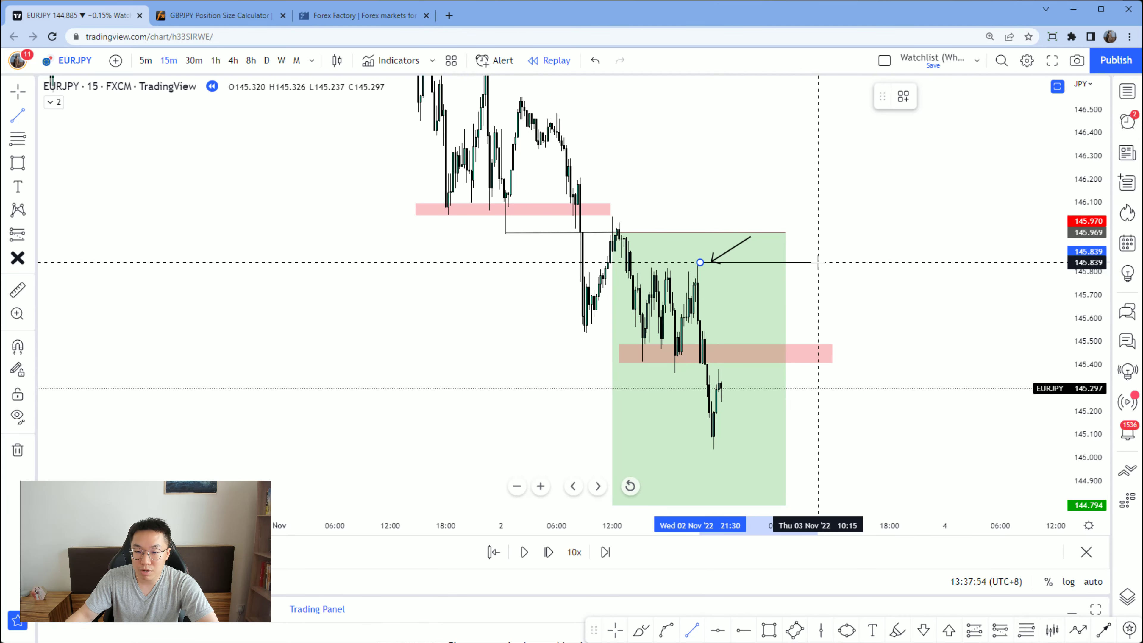
Play the bar replay through 3 November until price reaches the short position's 144.794 target
click(531, 560)
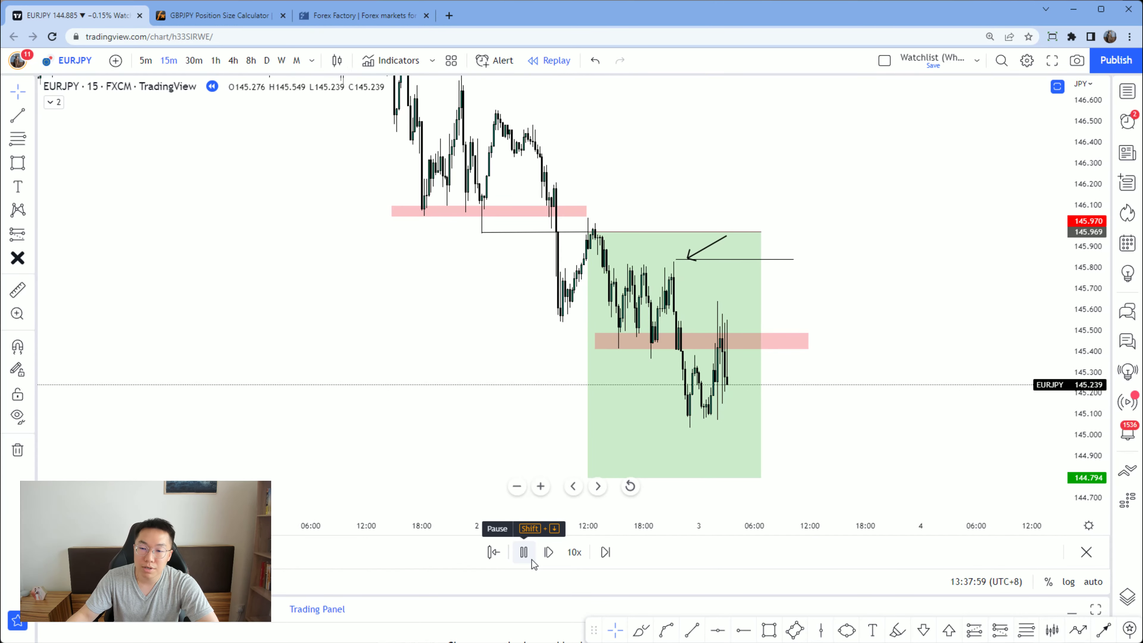
click(524, 553)
click(636, 339)
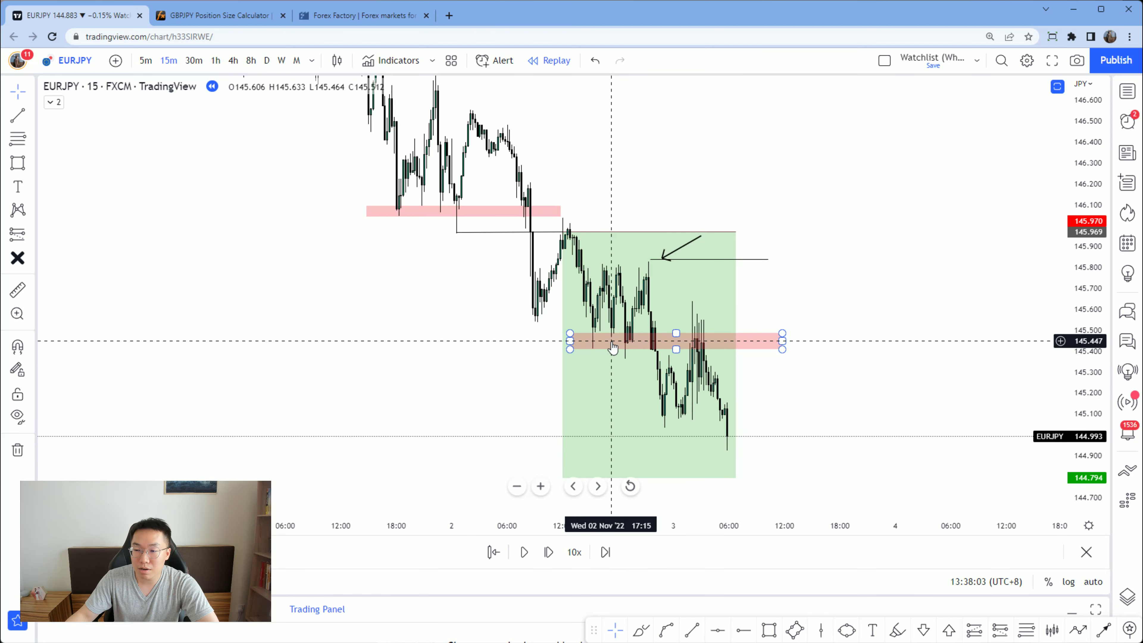
key(Escape)
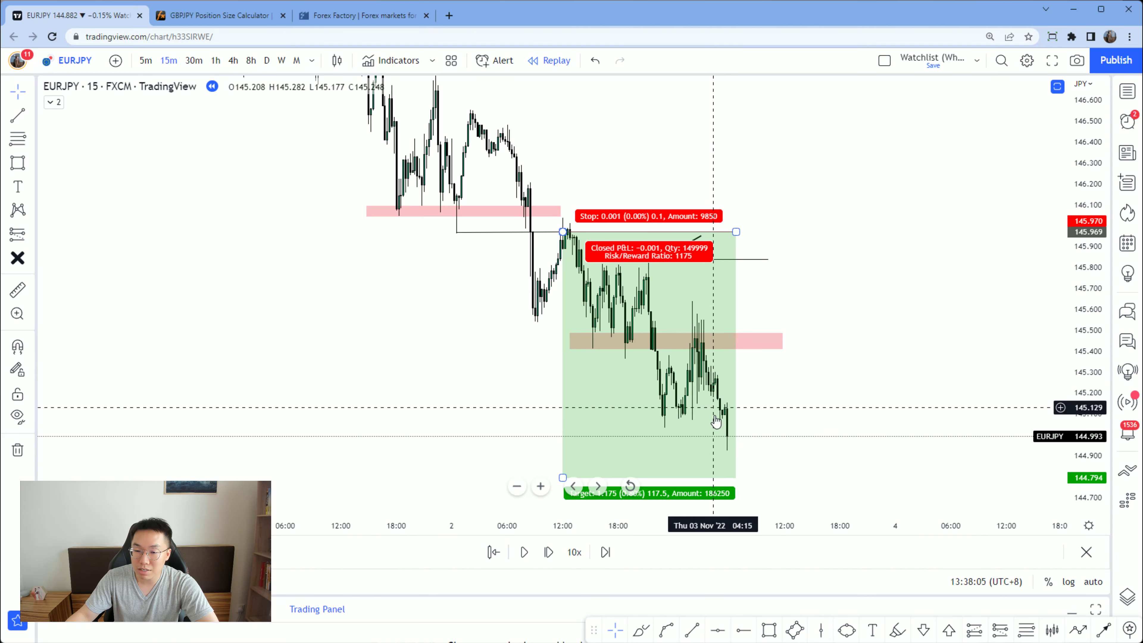
click(524, 551)
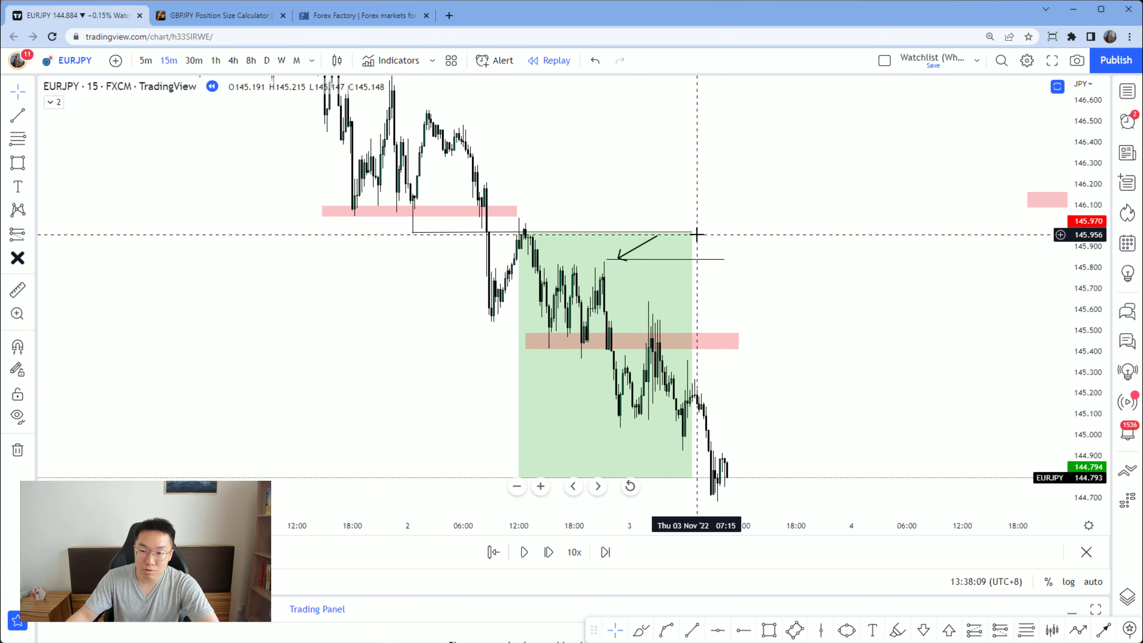
Extend the short position's end to about 09:30 on 3 November to cover the target hit
drag(692, 232, 717, 232)
click(914, 309)
drag(917, 313, 921, 314)
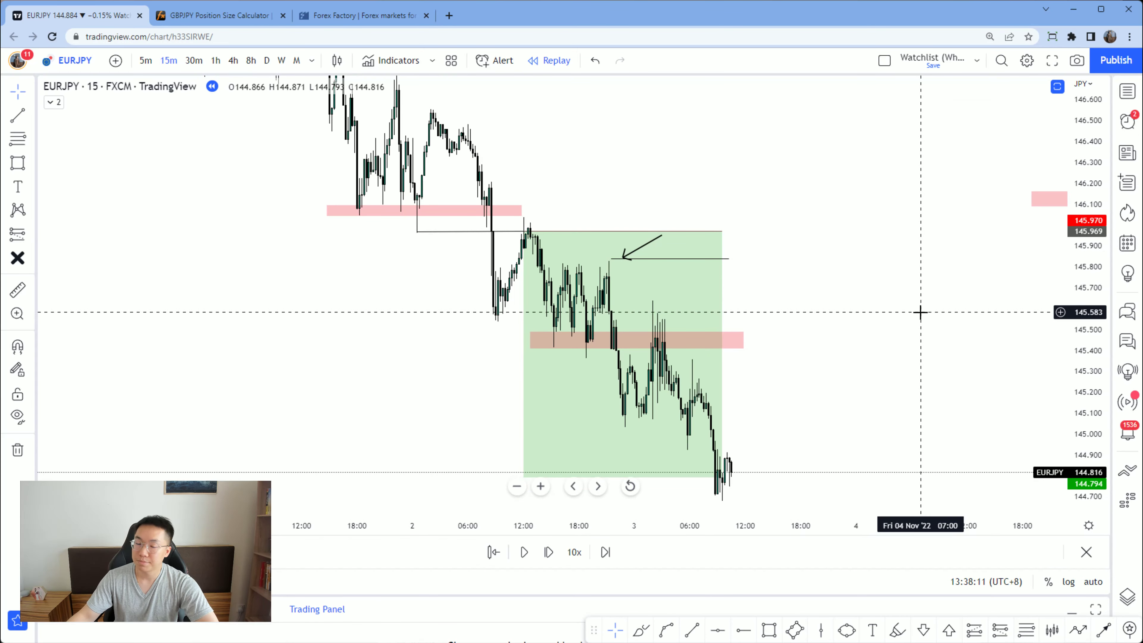
Examine the short trade, broken support zones and marked swing high against the overall decline
scroll(921, 314, down, 2)
drag(1094, 287, 1094, 395)
drag(993, 395, 1064, 438)
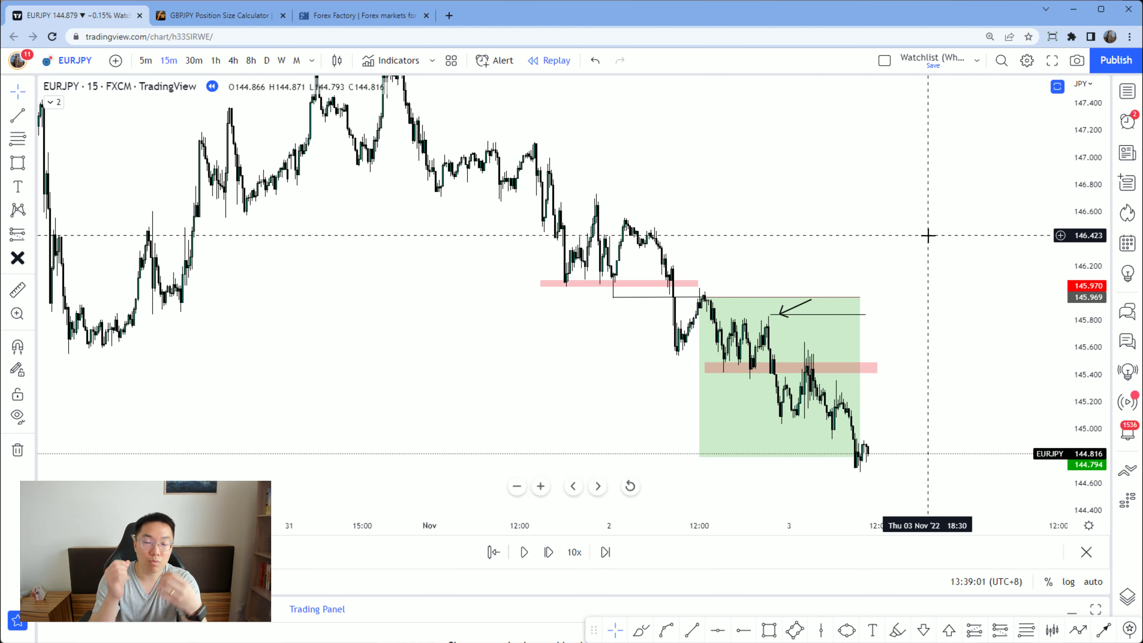
drag(877, 177, 908, 217)
scroll(923, 223, down, 2)
drag(1085, 243, 1085, 270)
scroll(933, 248, up, 3)
drag(880, 237, 865, 225)
drag(1091, 356, 1088, 287)
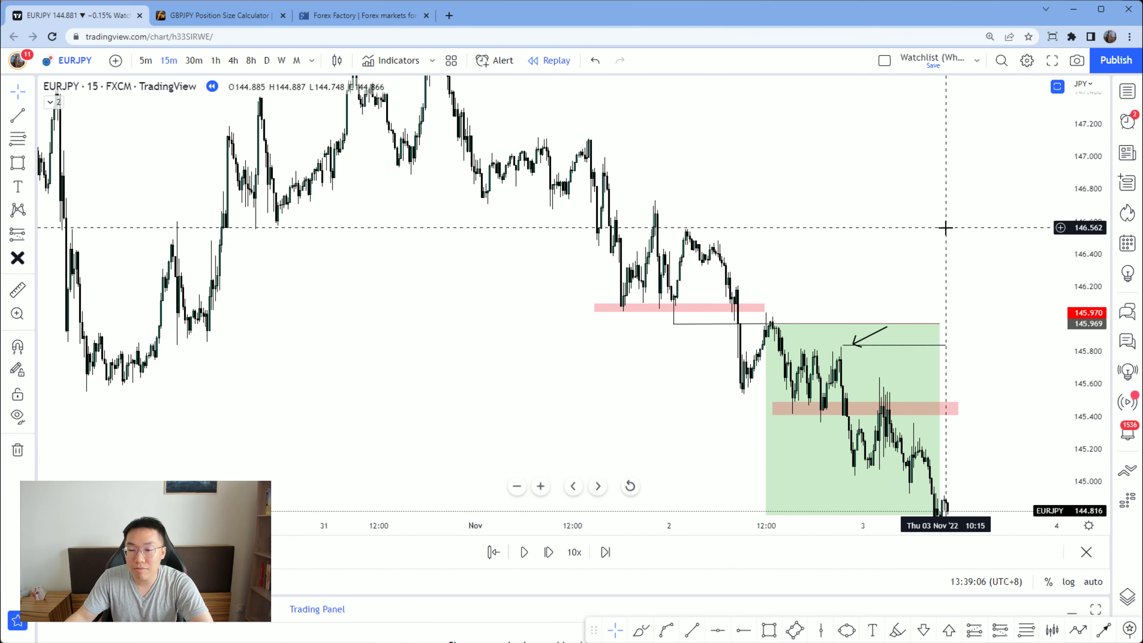
Set the short position's stop level to 500 ticks, placing the stop at 146.469
drag(815, 194, 863, 196)
drag(936, 236, 933, 257)
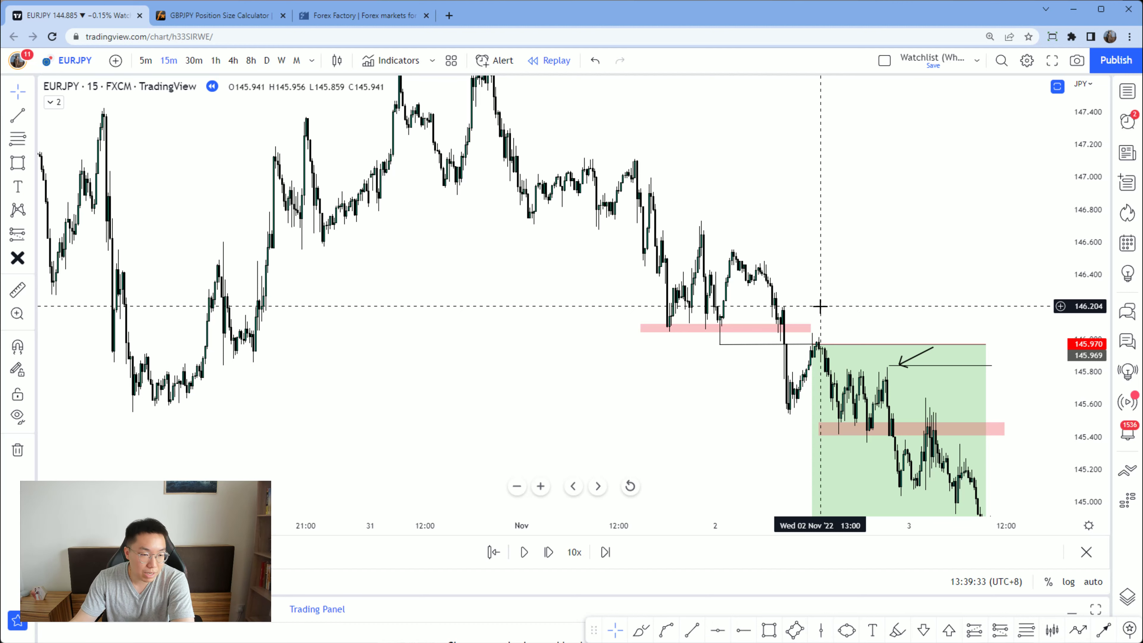
double_click(835, 375)
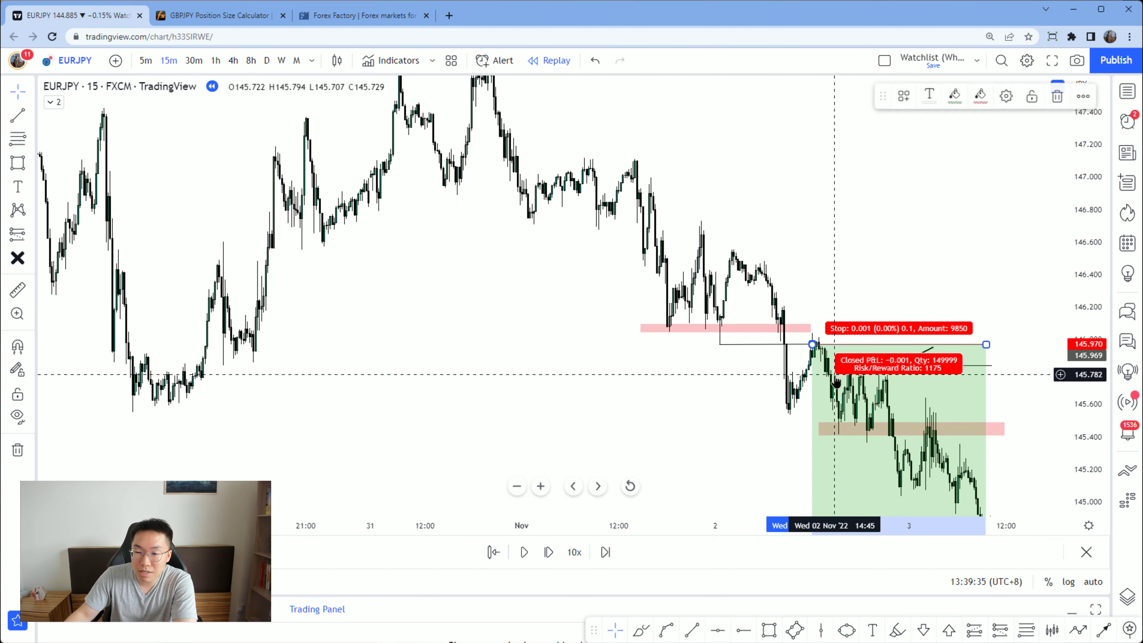
click(586, 472)
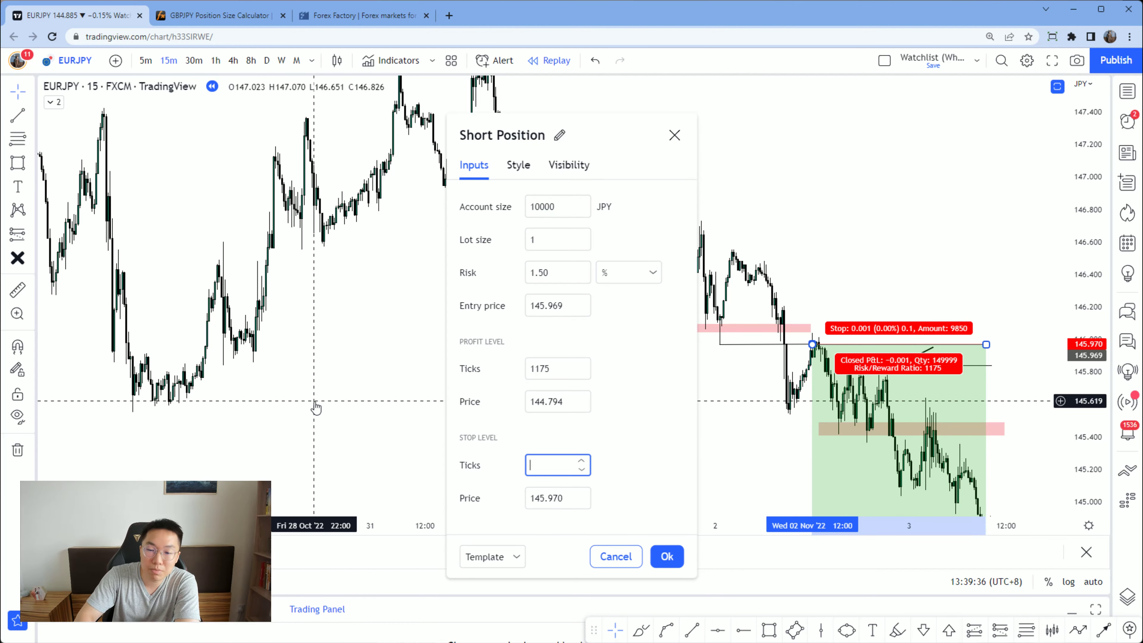
text(500)
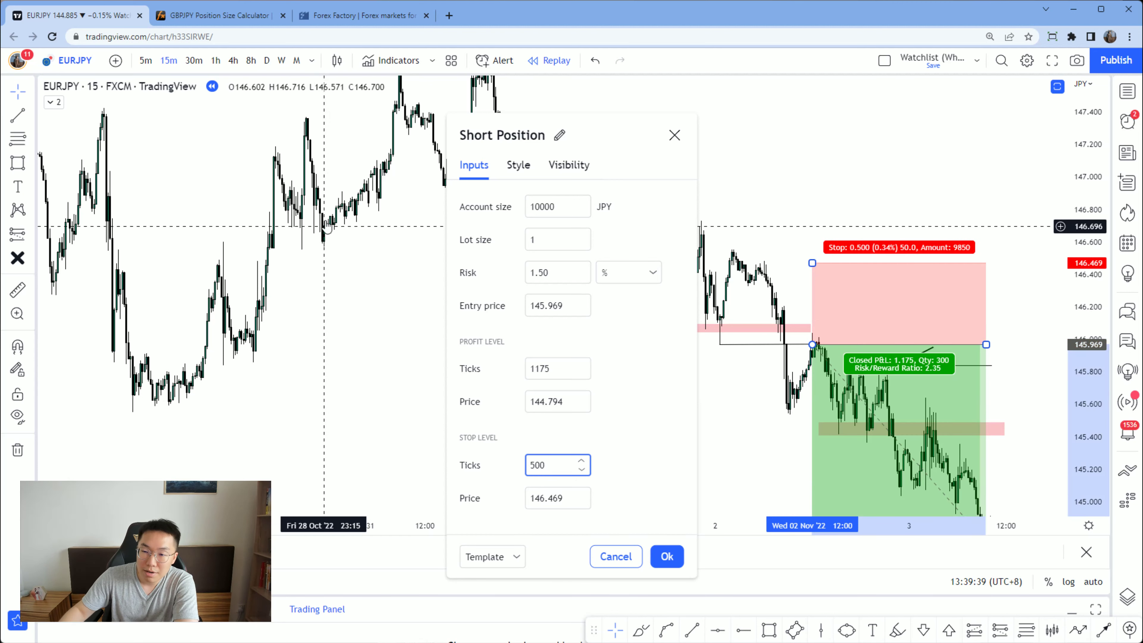
key(Return)
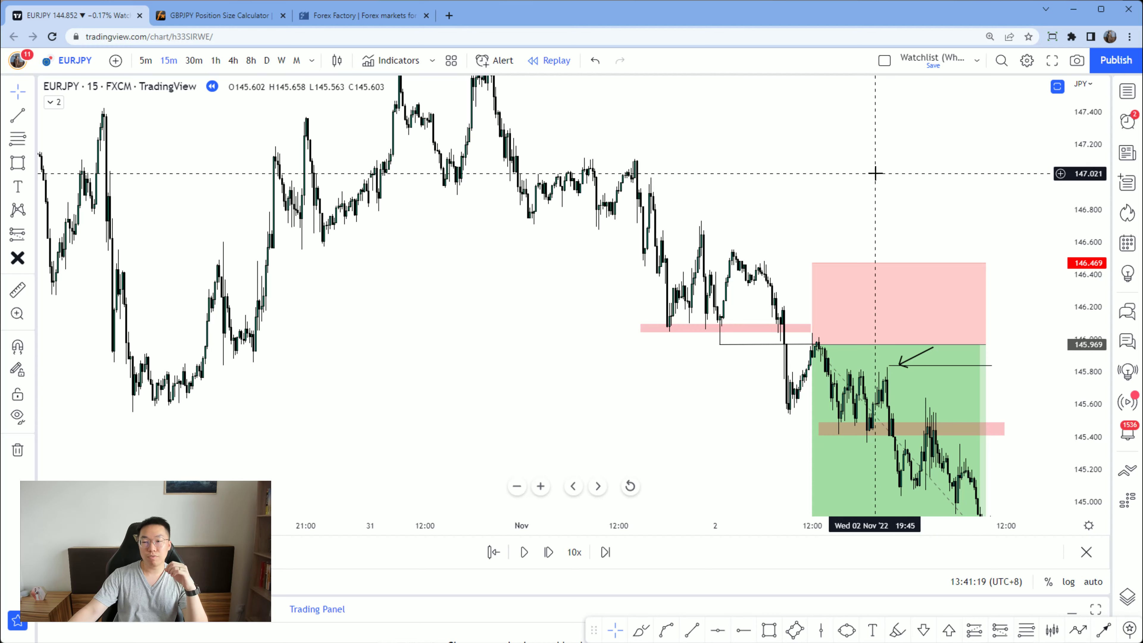
Look back through the EURJPY history before the short trade to the rally and consolidation around 18 October
drag(860, 206, 826, 202)
drag(1094, 243, 1093, 301)
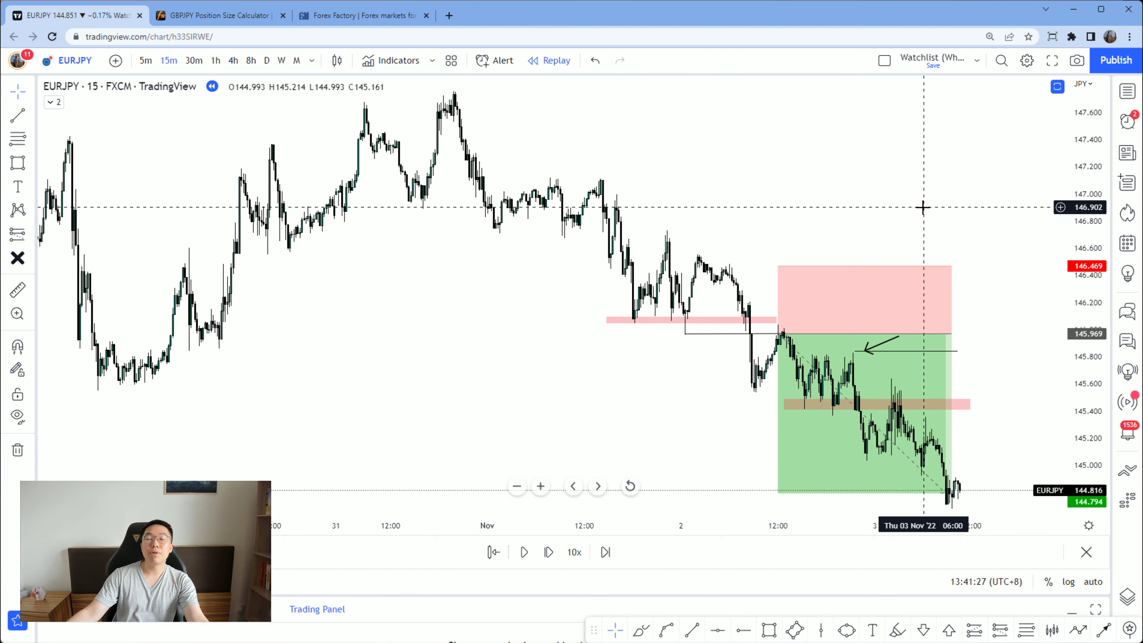
scroll(774, 261, down, 2)
drag(596, 358, 1025, 385)
scroll(886, 373, down, 1)
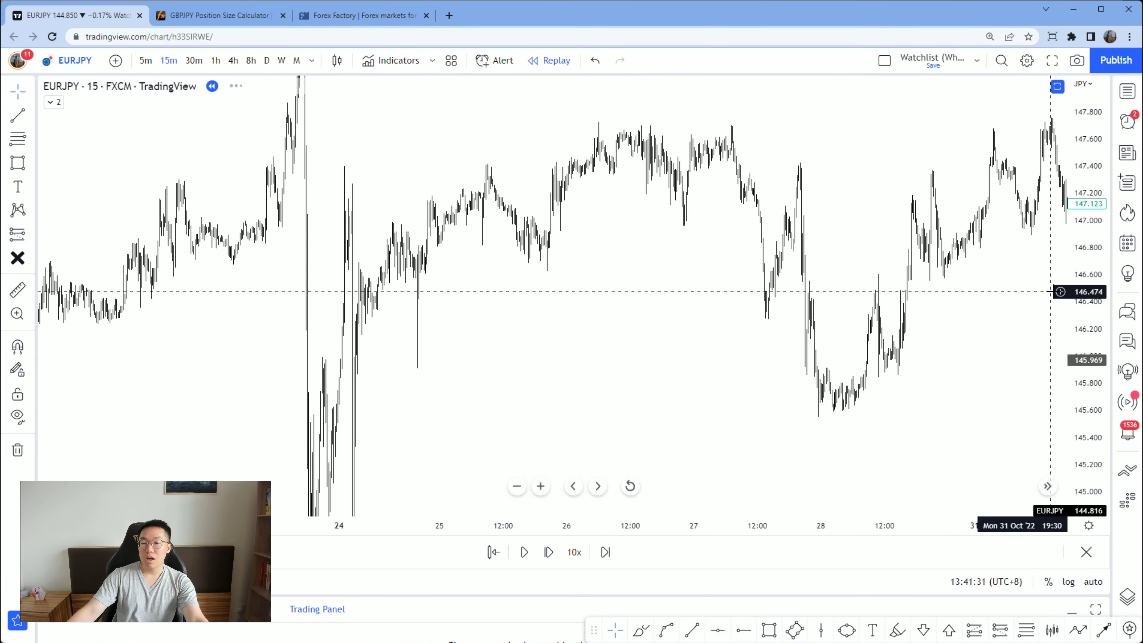
scroll(751, 351, up, 3)
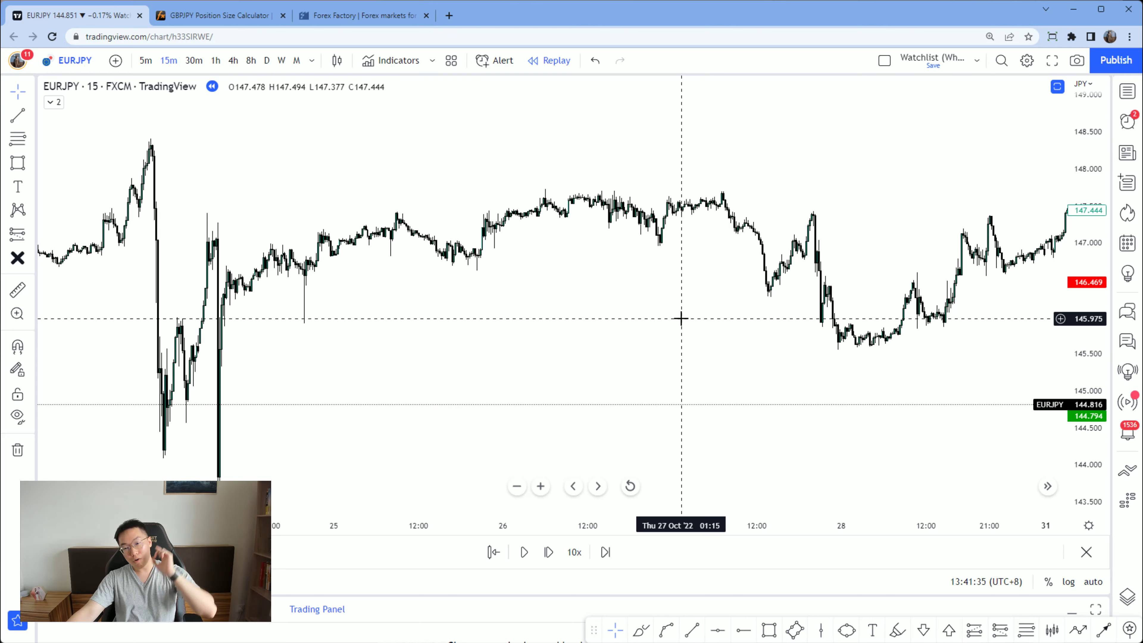
scroll(896, 403, left, 10)
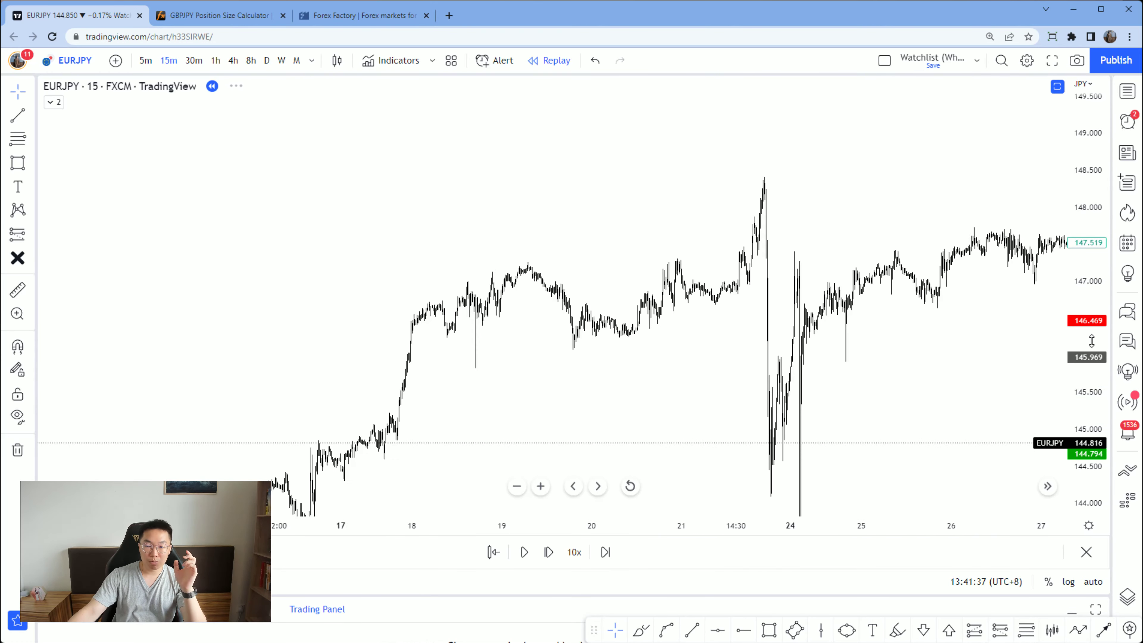
drag(1083, 402, 1082, 162)
scroll(810, 396, up, 4)
drag(135, 433, 735, 401)
scroll(735, 401, up, 5)
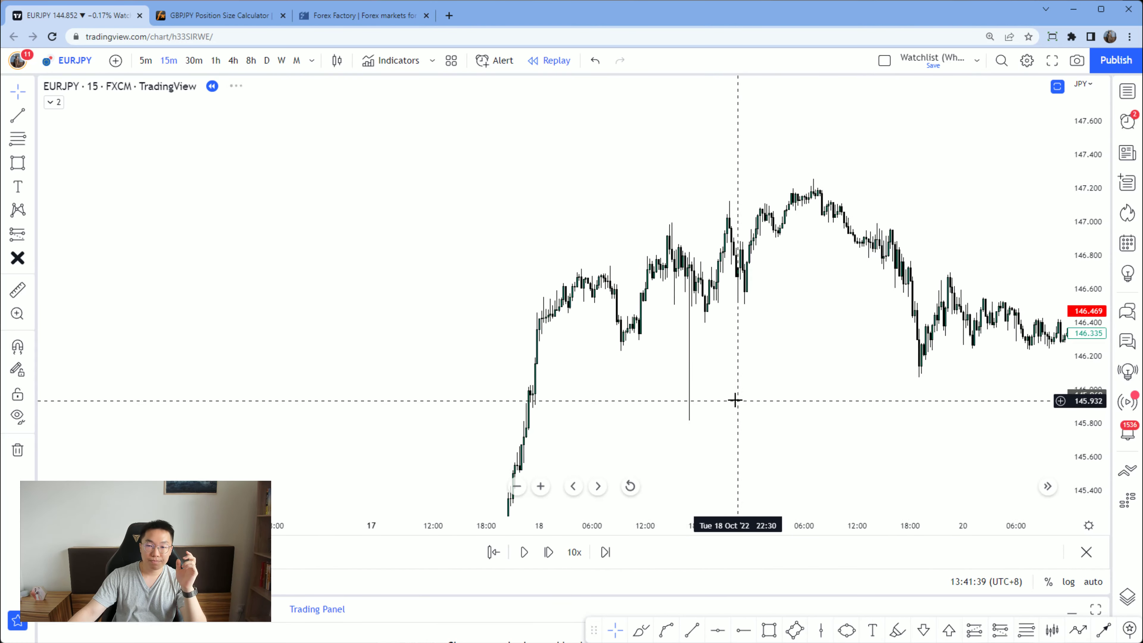
scroll(735, 400, up, 1)
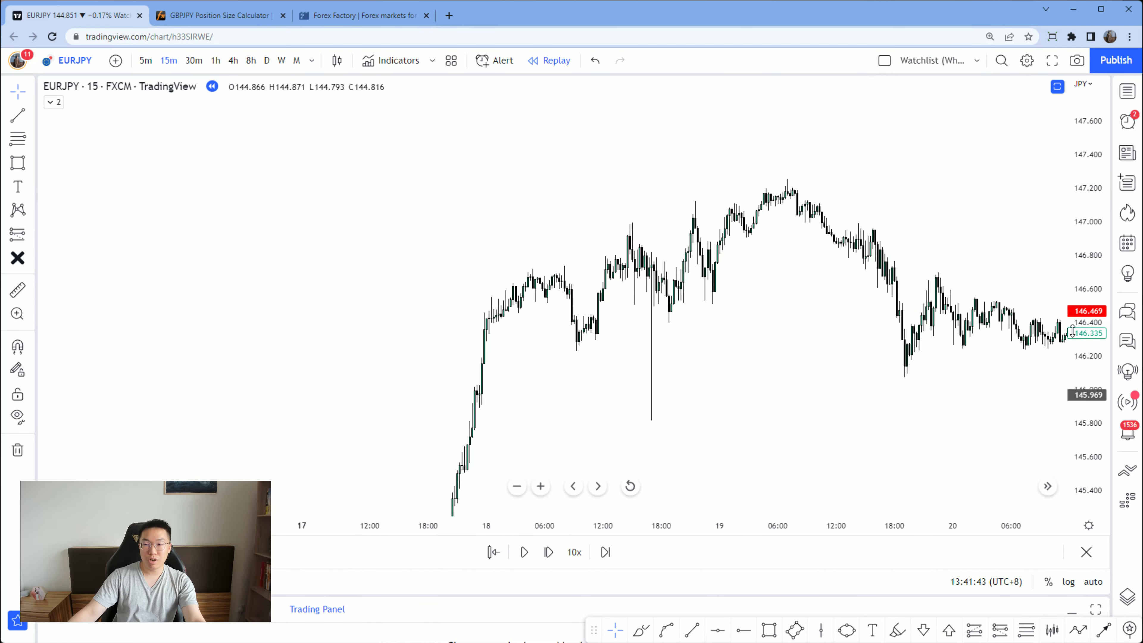
drag(1071, 323, 1069, 223)
scroll(530, 274, up, 2)
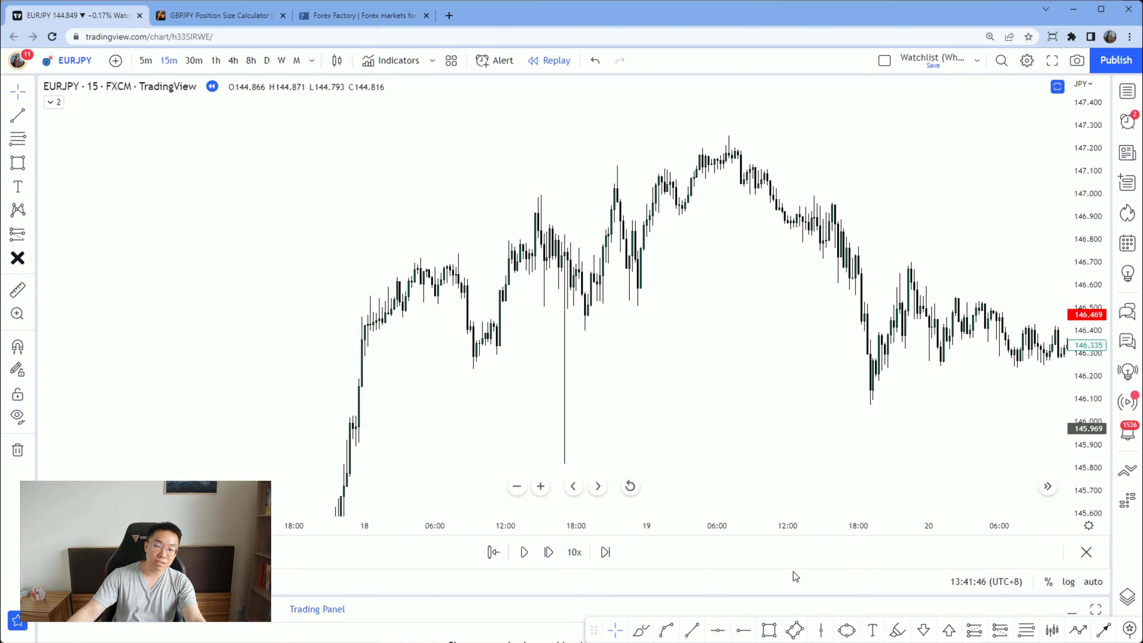
Outline the 18 October consolidation with a flat line at about 146.70 and a rising line from about 146.339 at 00:15 to 146.631 at 09:00
click(692, 630)
click(382, 262)
click(468, 262)
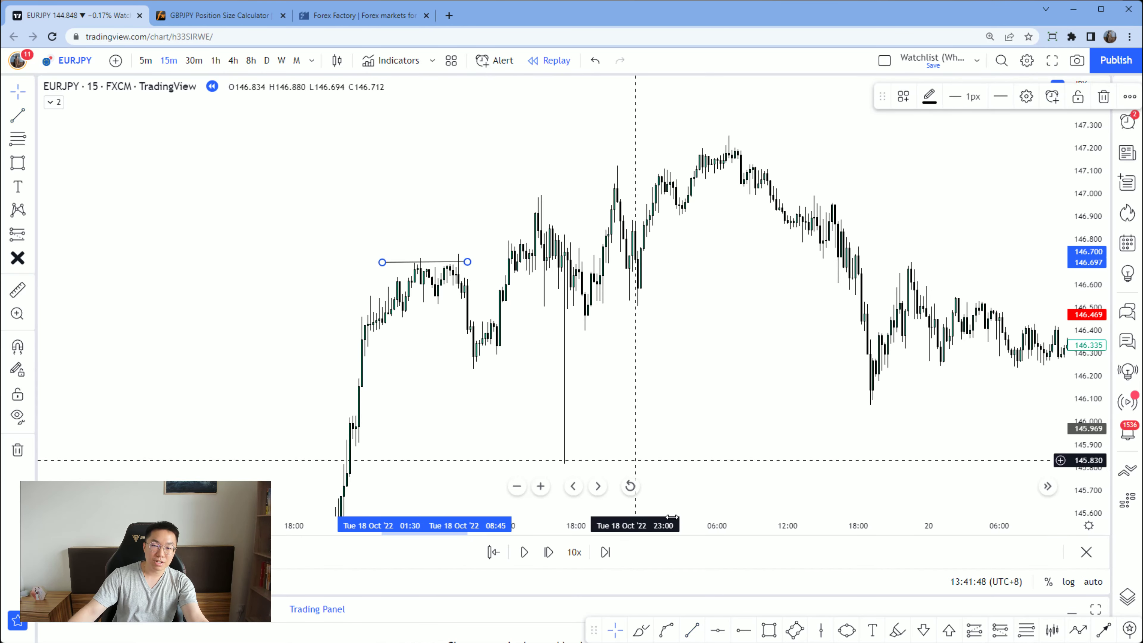
click(692, 630)
click(367, 345)
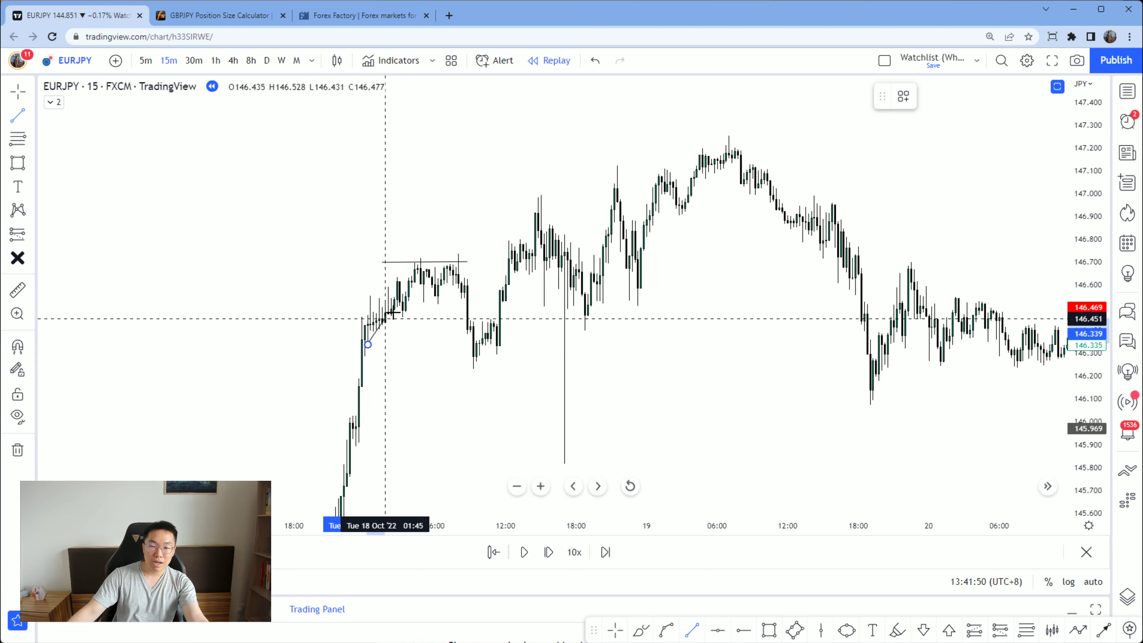
click(470, 277)
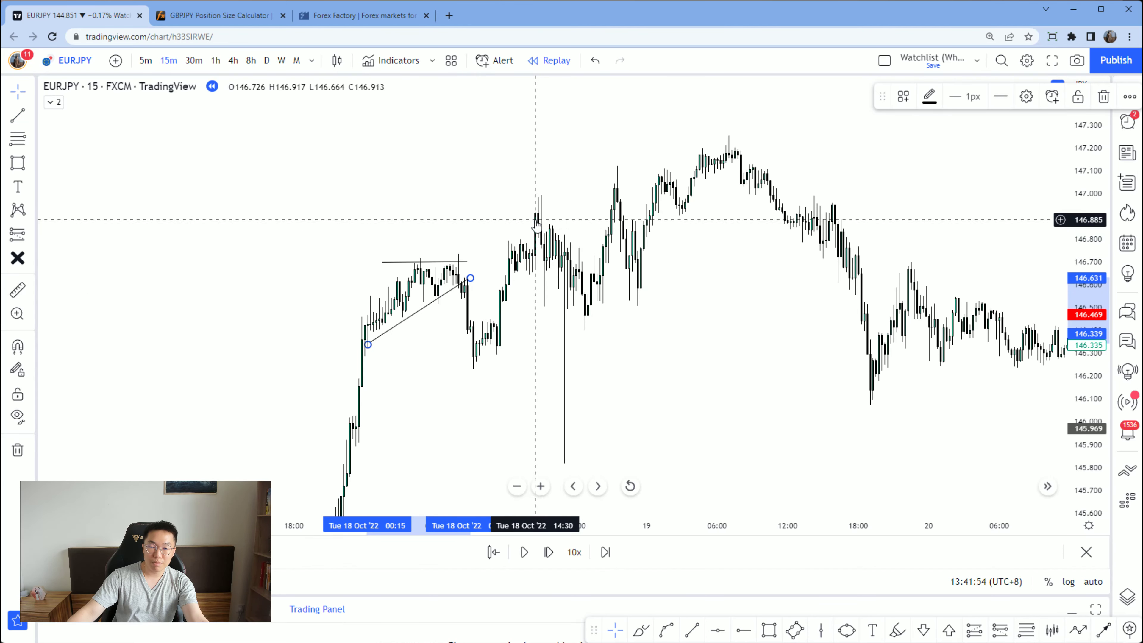
Draw a short horizontal trend line at about 146.807 across the next 18 October highs, ending at 15:15
click(692, 630)
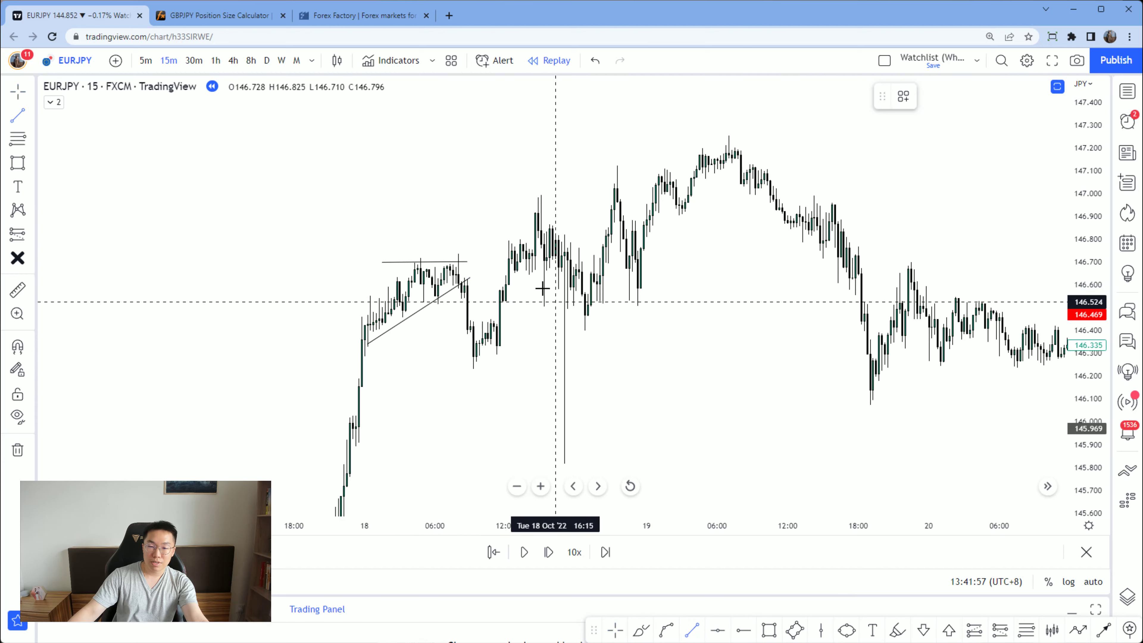
click(493, 238)
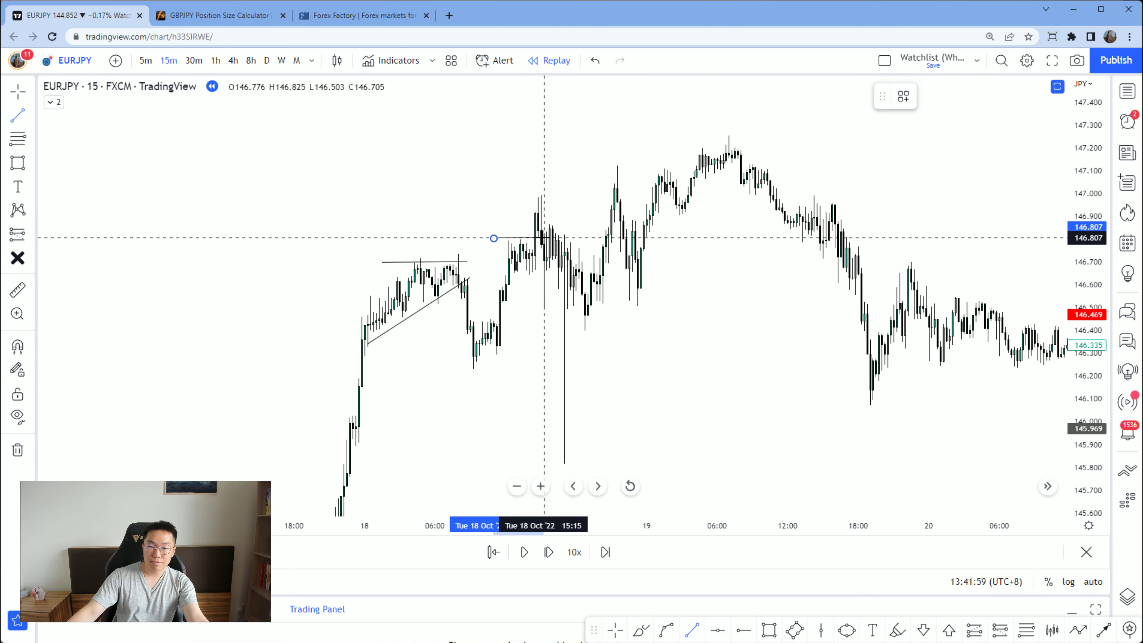
click(545, 238)
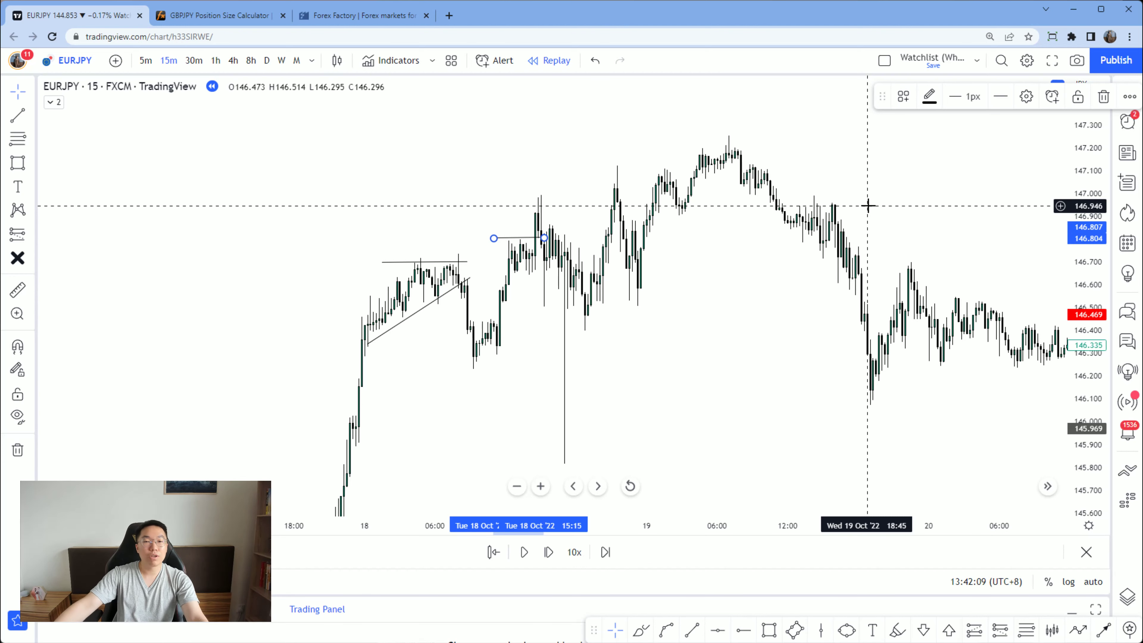
click(888, 195)
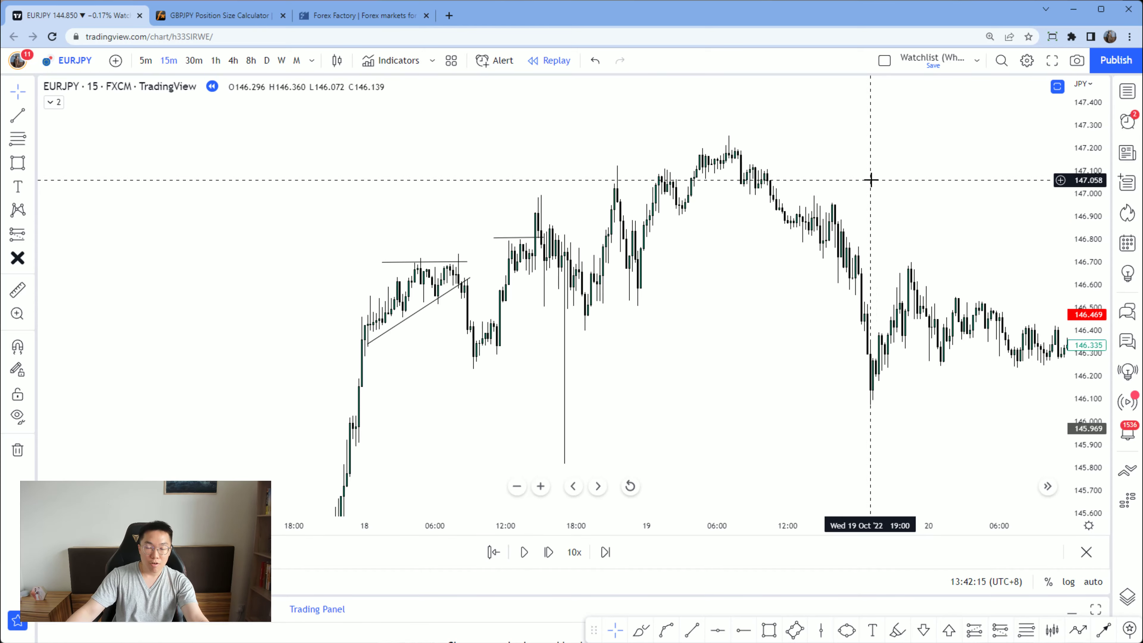
Return to the early November short trade and examine its entry, stop and target against the preceding price swings
drag(870, 179, 405, 278)
drag(914, 316, 454, 334)
drag(974, 313, 293, 276)
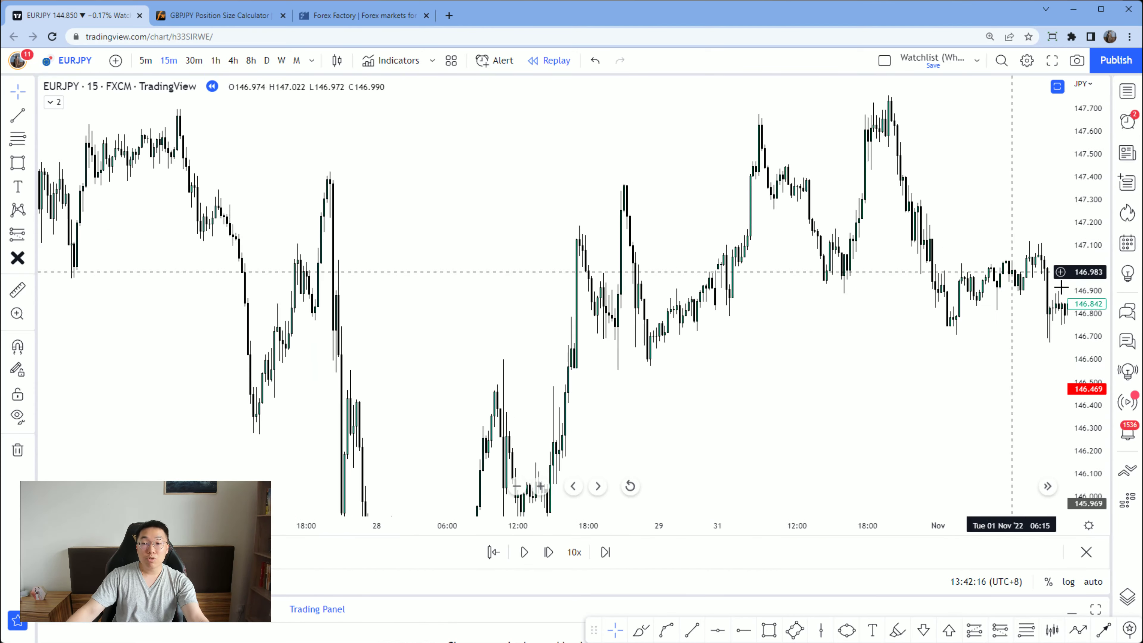
drag(1097, 301, 1096, 390)
drag(883, 416, 336, 442)
drag(868, 282, 149, 14)
drag(599, 265, 748, 310)
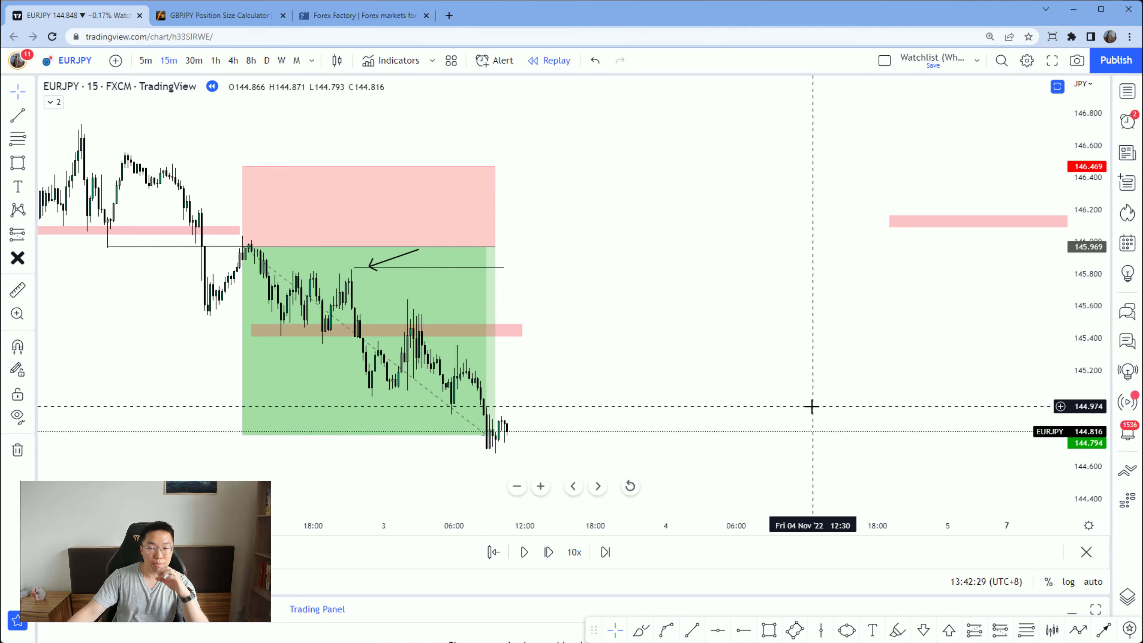
scroll(778, 332, down, 6)
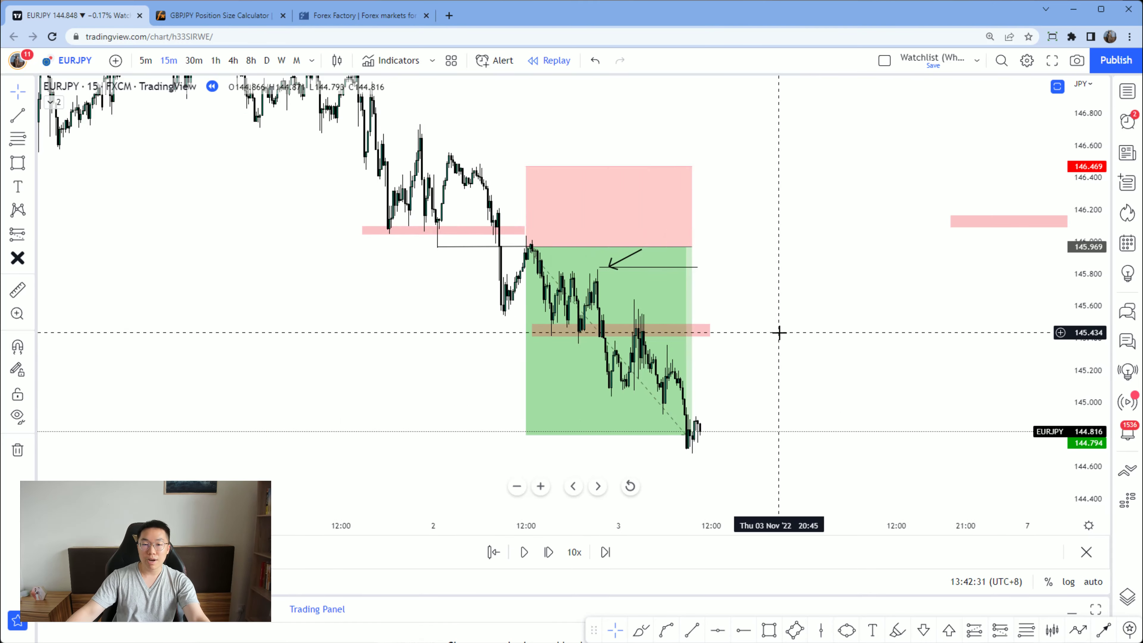
scroll(645, 211, up, 3)
drag(915, 195, 766, 241)
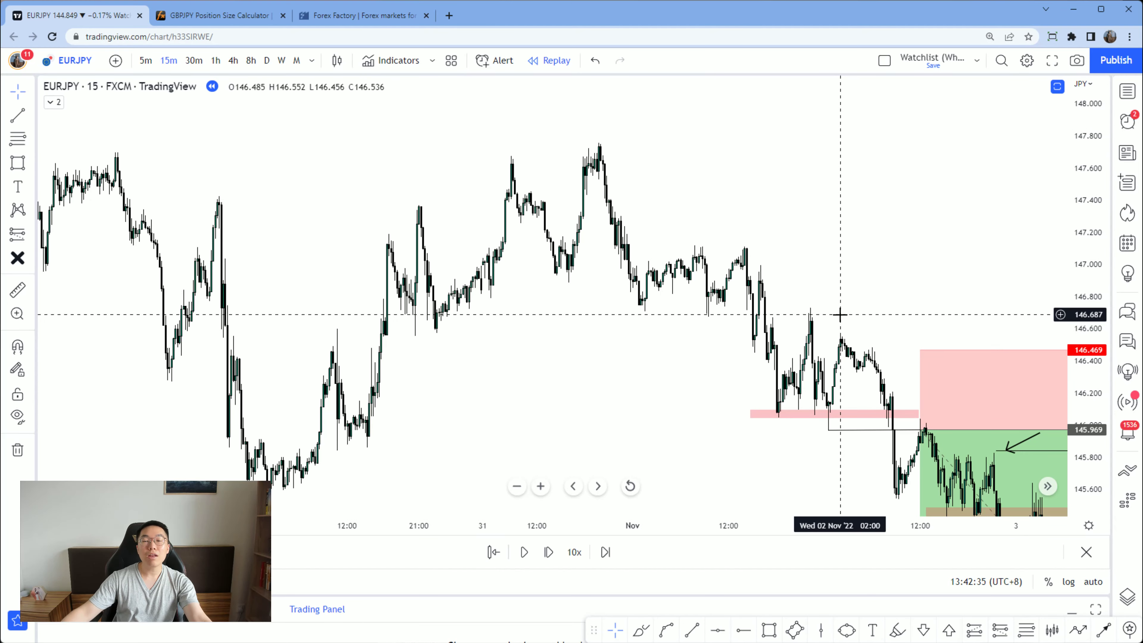